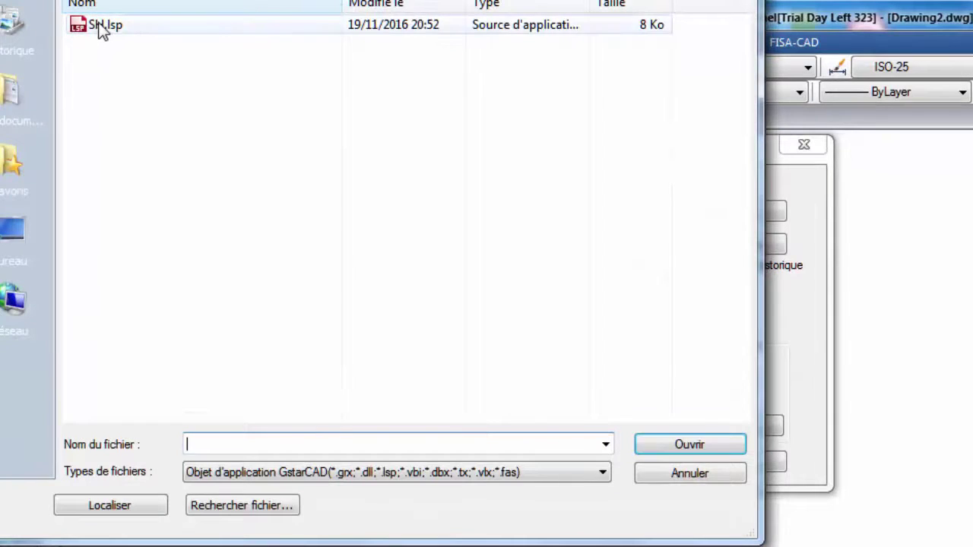
Add SH.lsp from the Lisp folder to the startup group and close the application loading dialogs.
left_click(99, 29)
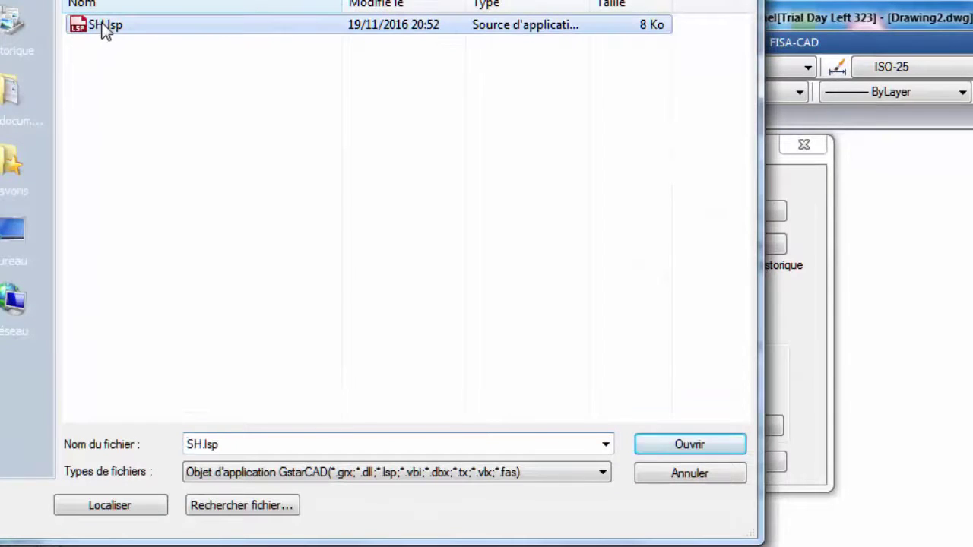
left_click(673, 447)
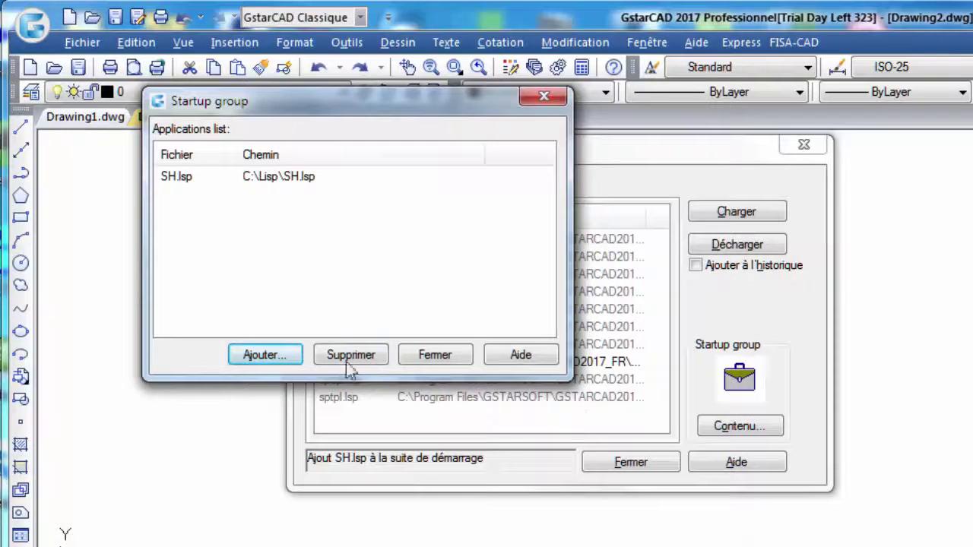
left_click(449, 352)
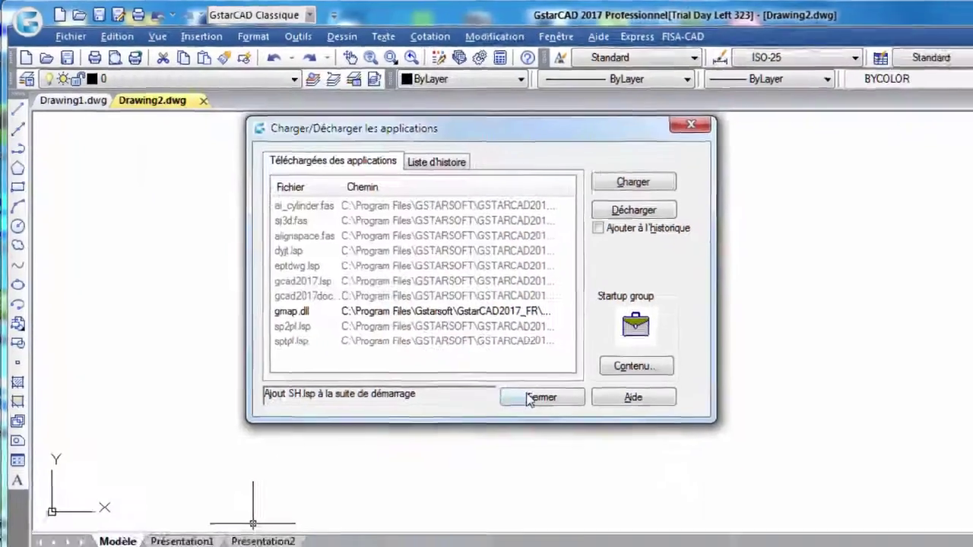
left_click(631, 462)
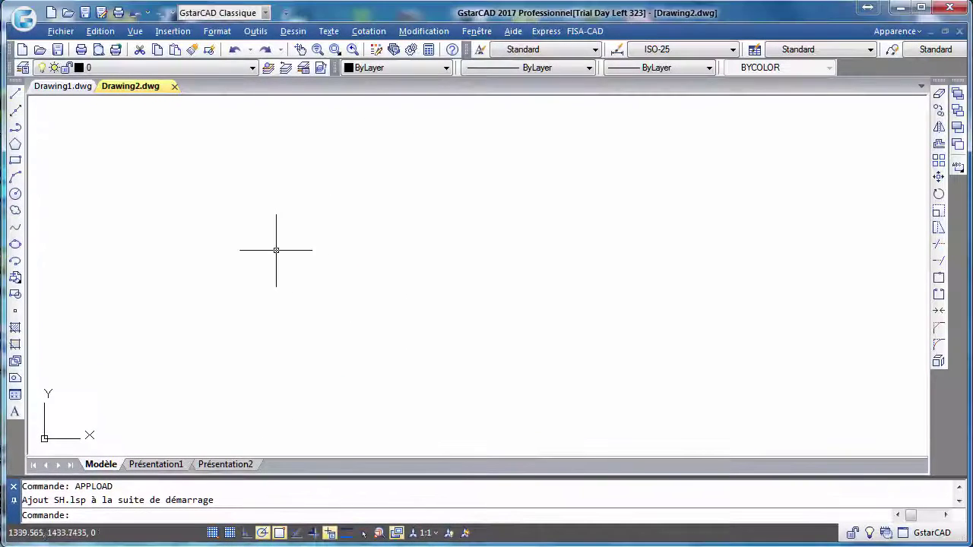
Create a new drawing from the gcadiso.dwt template and turn off its grid display.
left_click(60, 31)
left_click(76, 49)
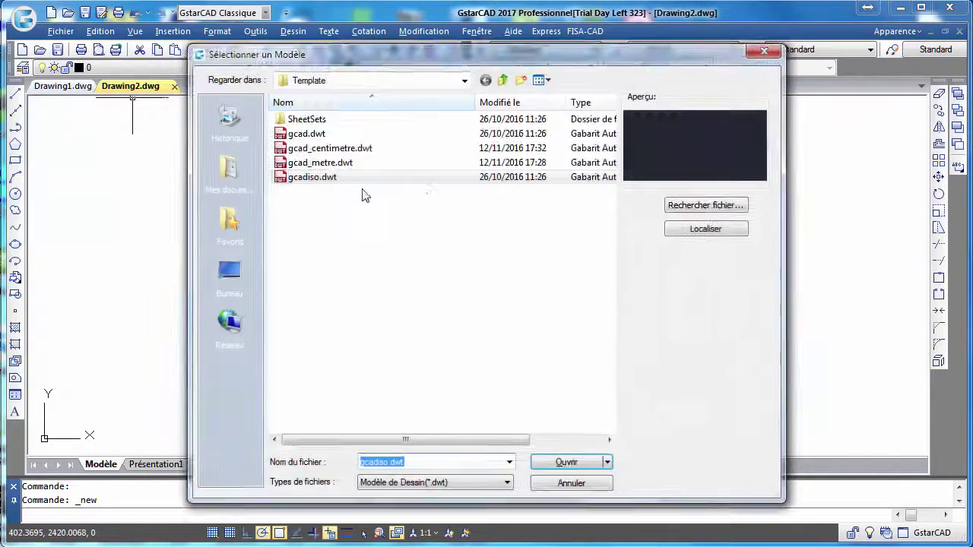
left_click(553, 462)
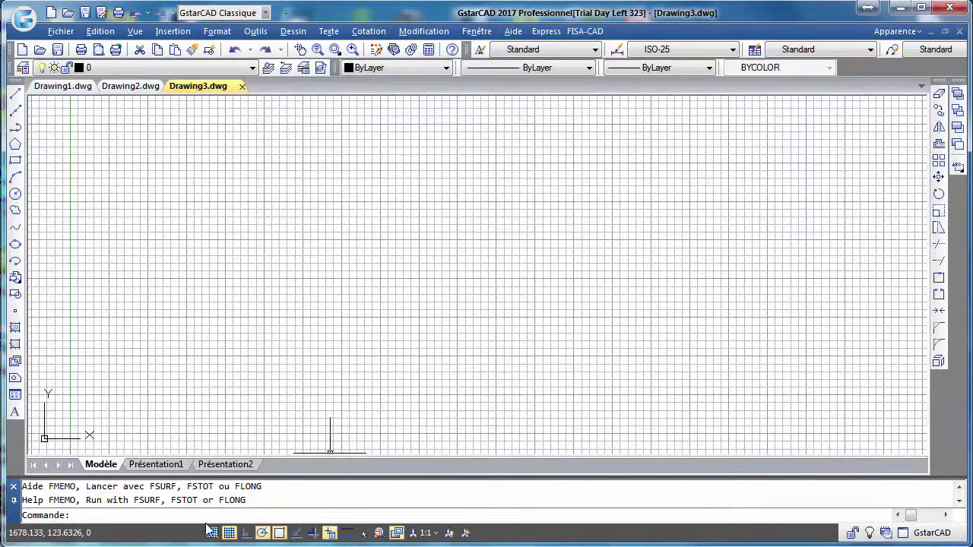
left_click(229, 532)
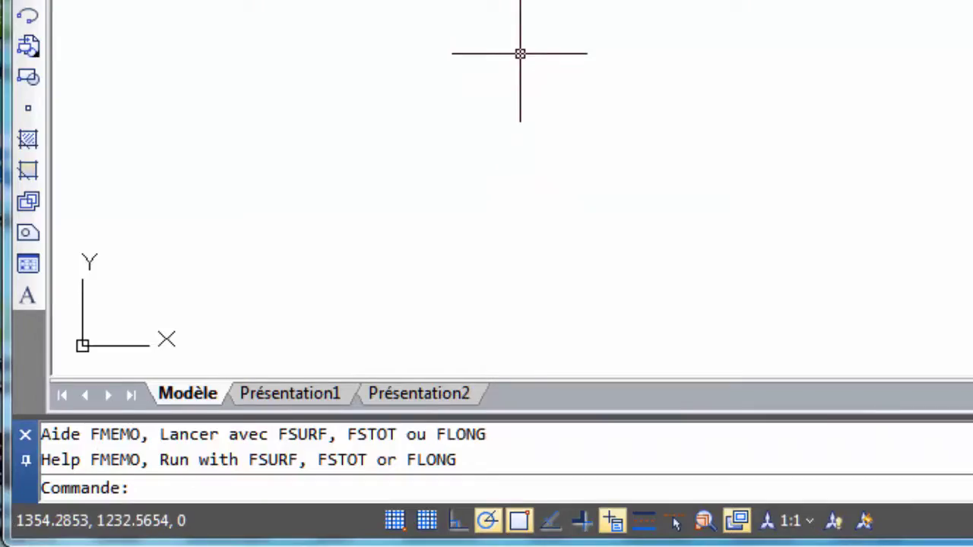
Run the FMEMO command to check that the startup routine is loaded.
type("fm")
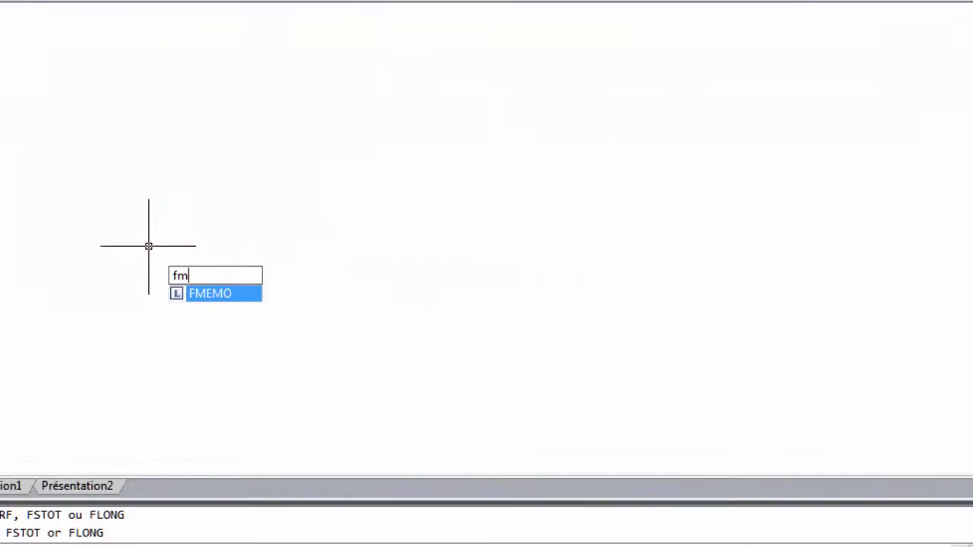
key("Return")
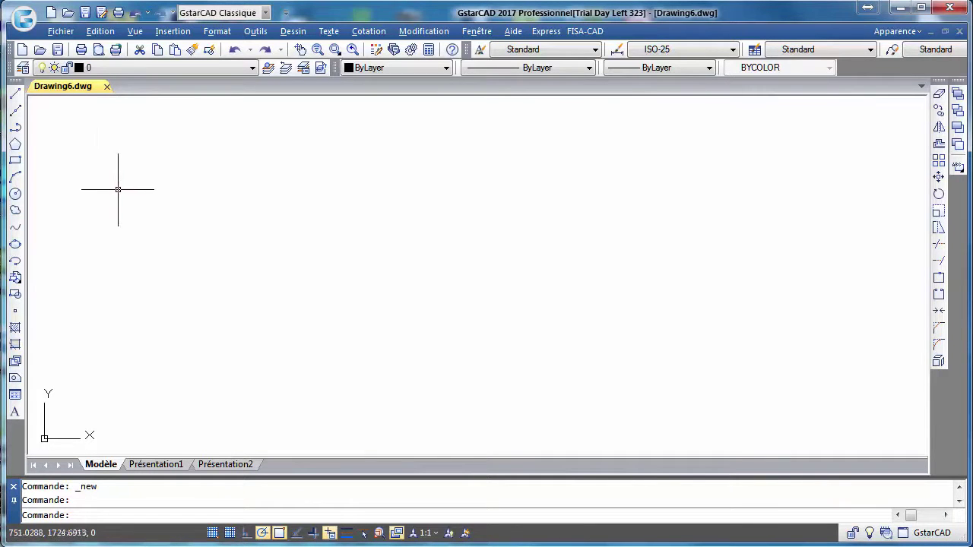
Create another new drawing from the gcadiso.dwt template and hide the grid.
left_click(60, 32)
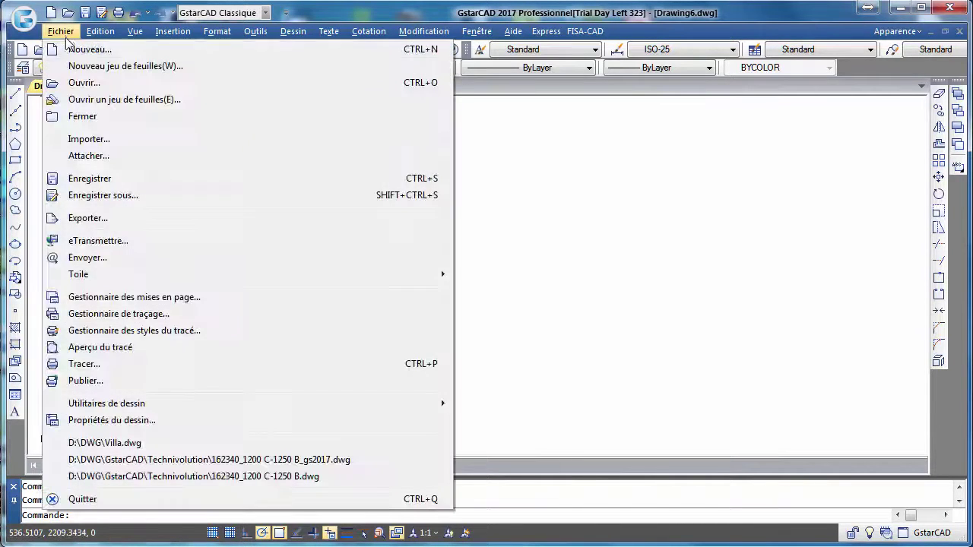
left_click(76, 48)
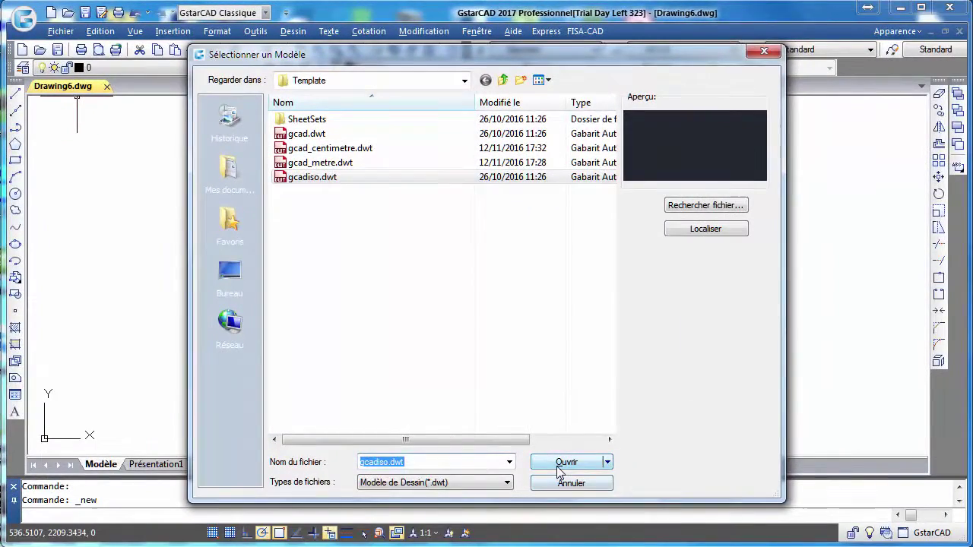
left_click(558, 467)
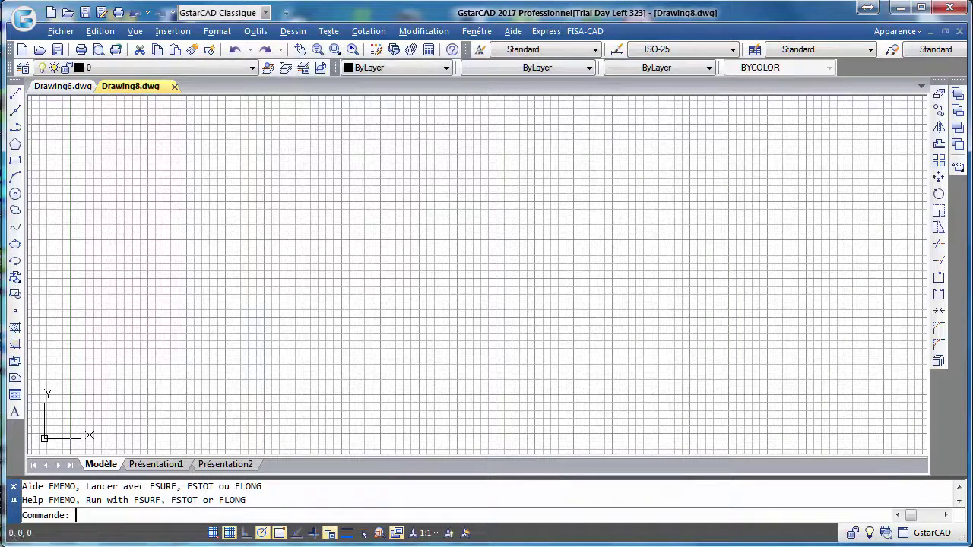
left_click(230, 534)
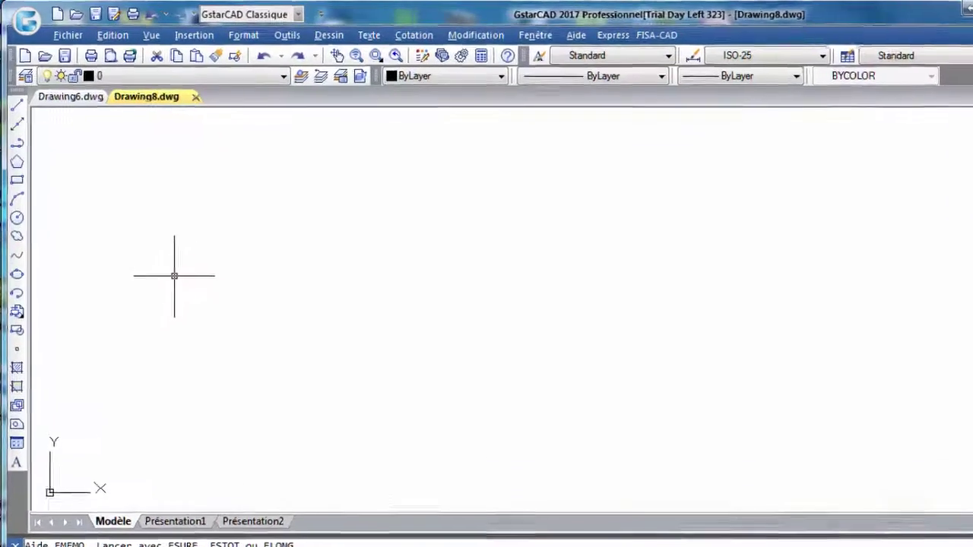
Attach Villa.dwg from the DWG folder as an external reference, keeping scale 1.00 and insertion point 0,0,0.
type("xr")
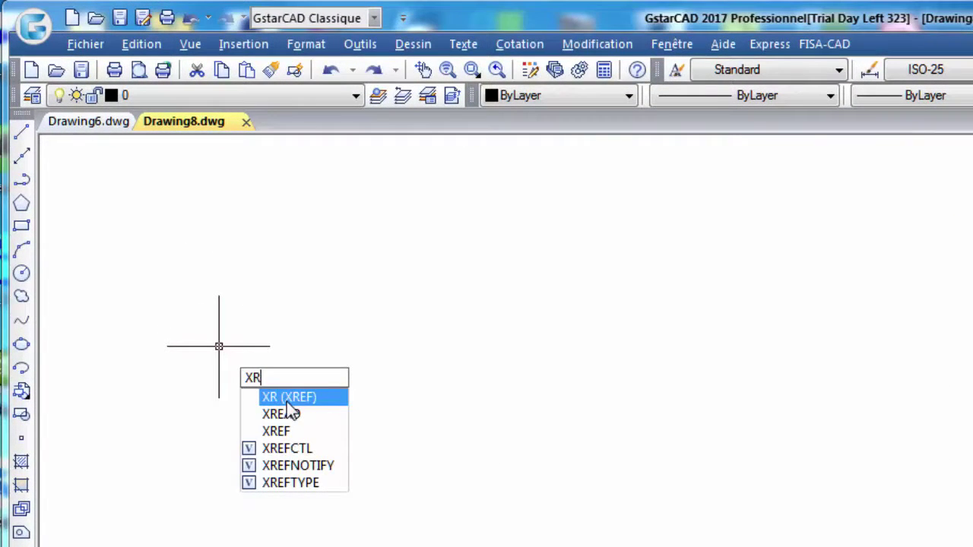
key("Return")
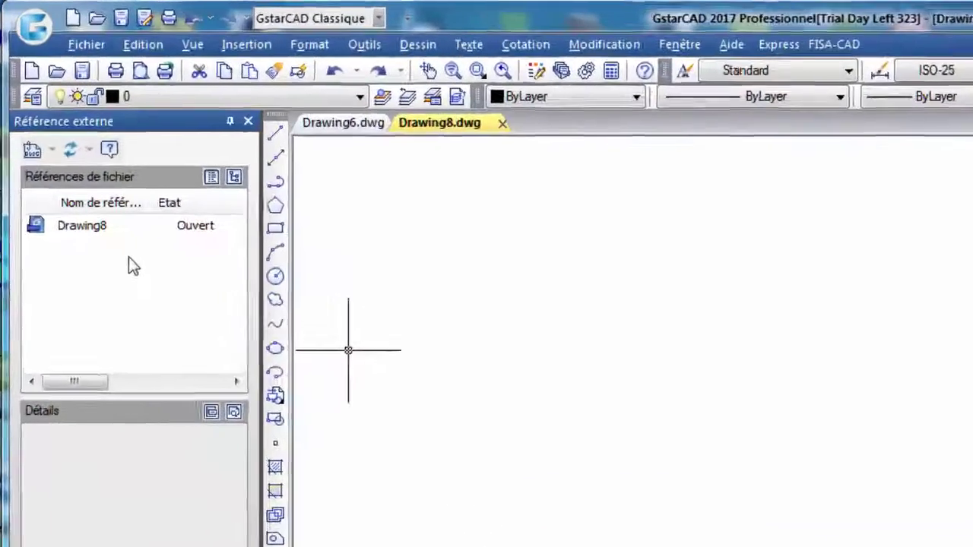
right_click(90, 181)
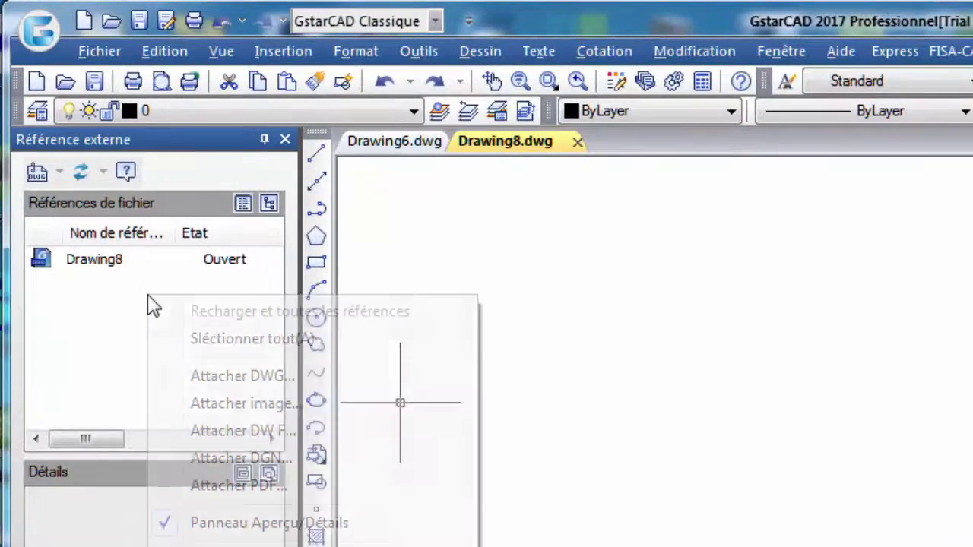
left_click(217, 380)
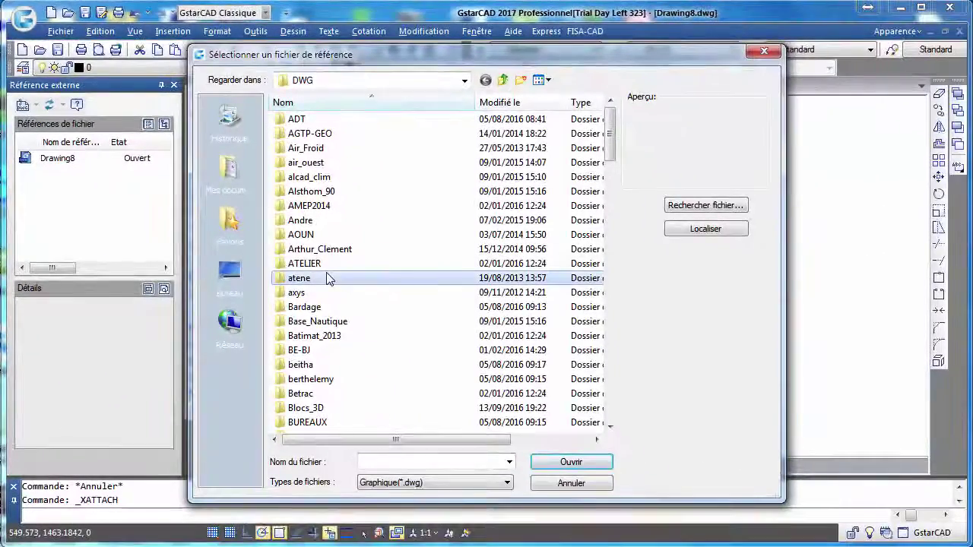
scroll(327, 278, "down", 20)
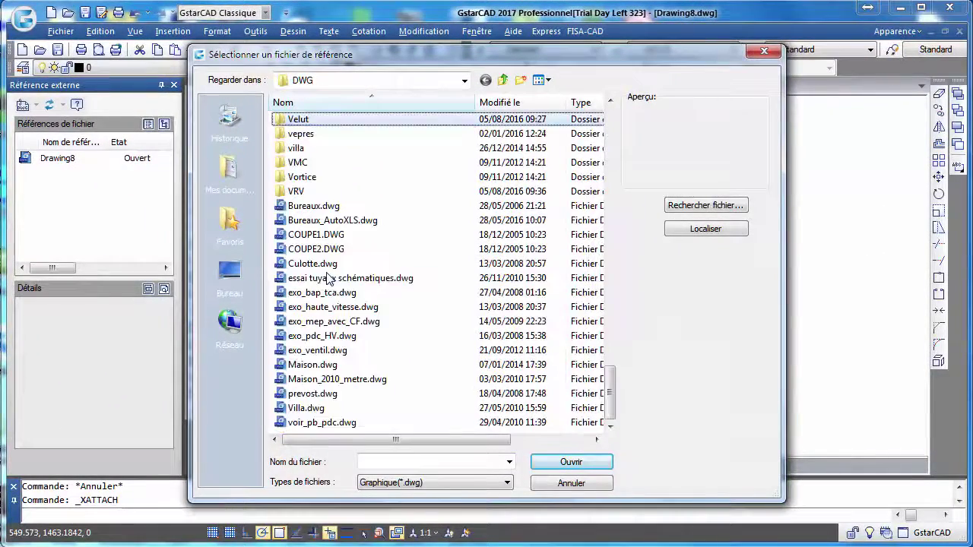
left_click(323, 292)
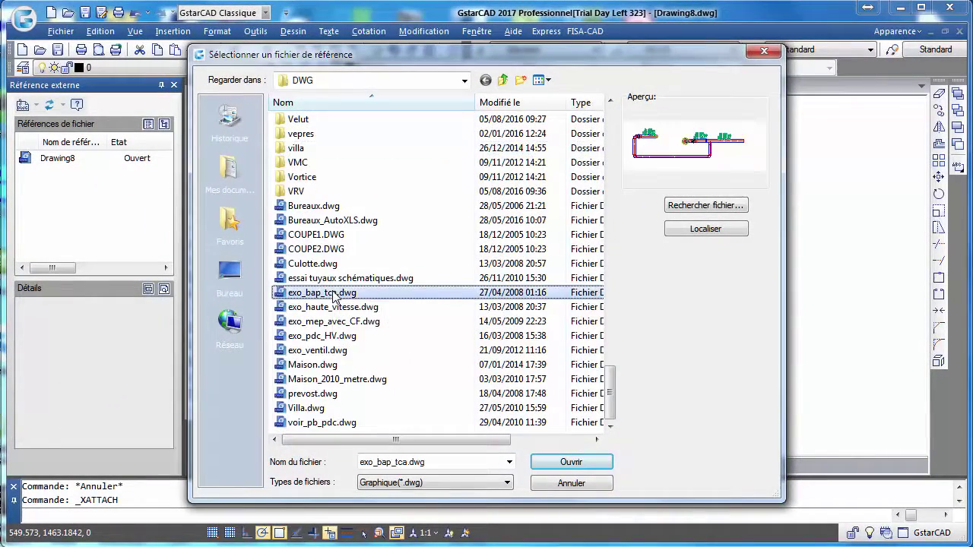
key("v")
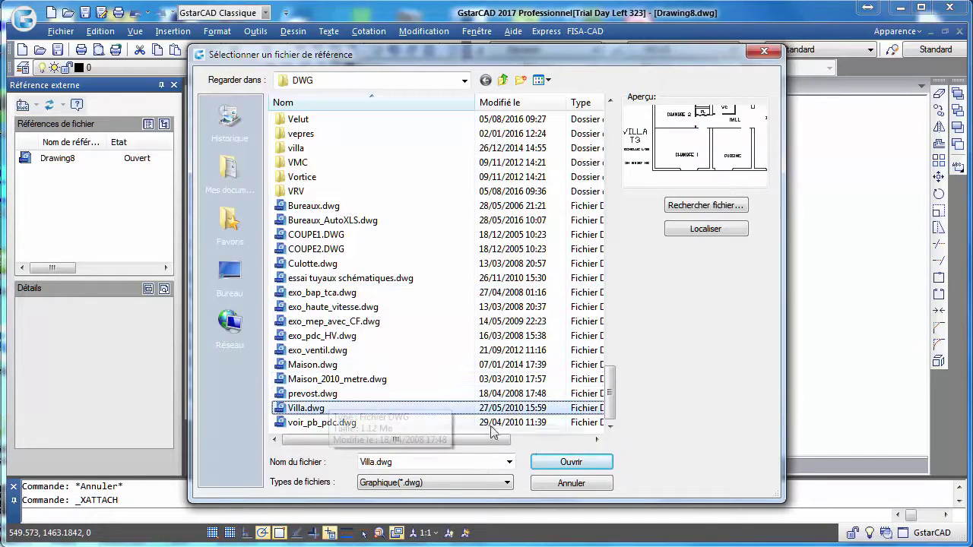
left_click(552, 462)
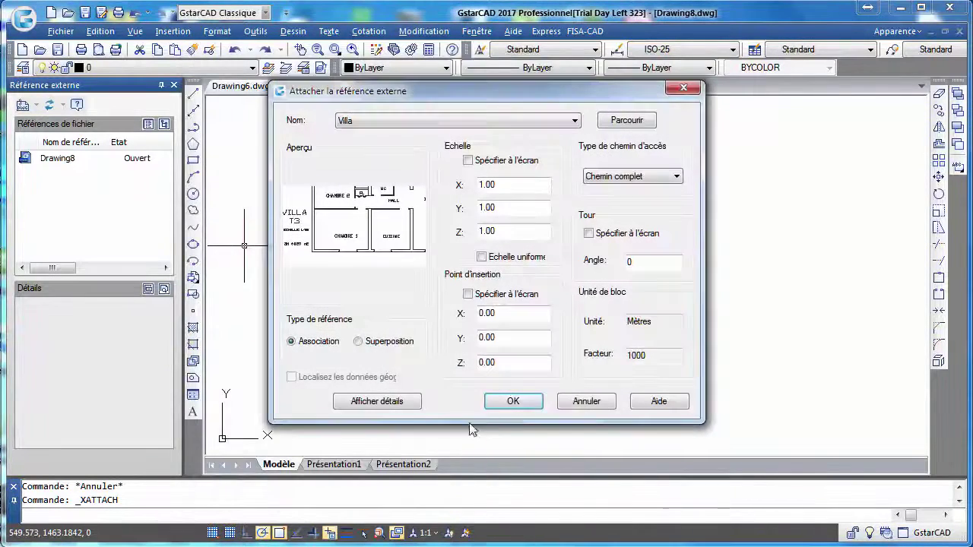
left_click(503, 403)
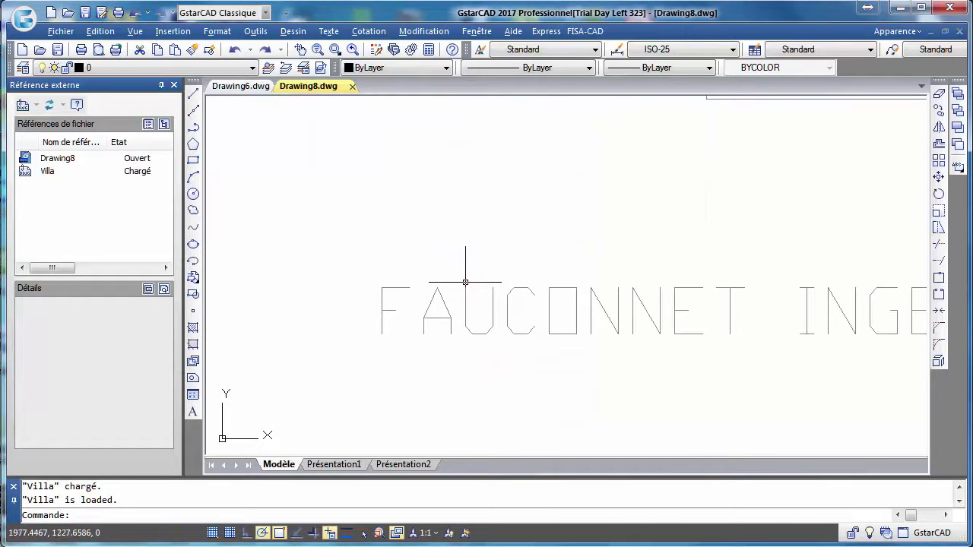
Create a new layer named SH in the layer properties manager.
type("z")
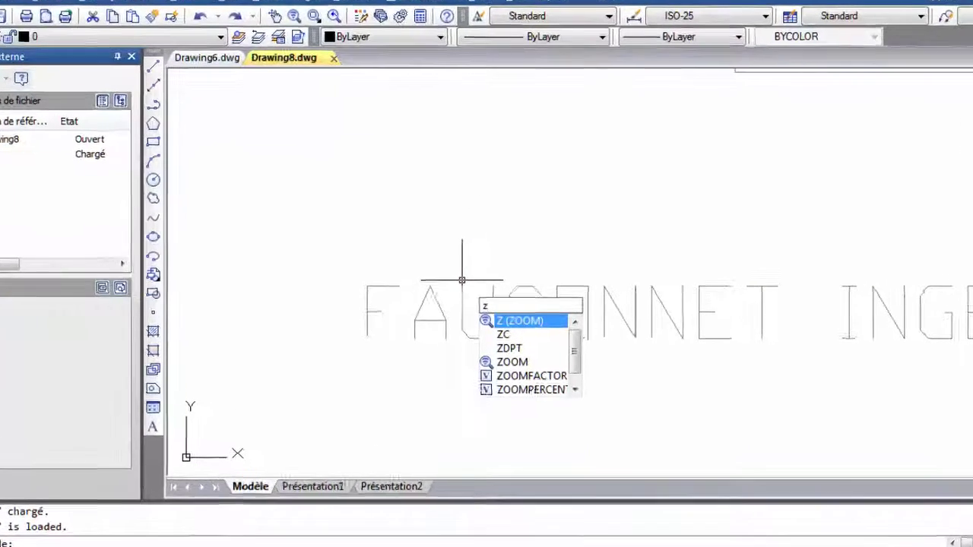
key("Return")
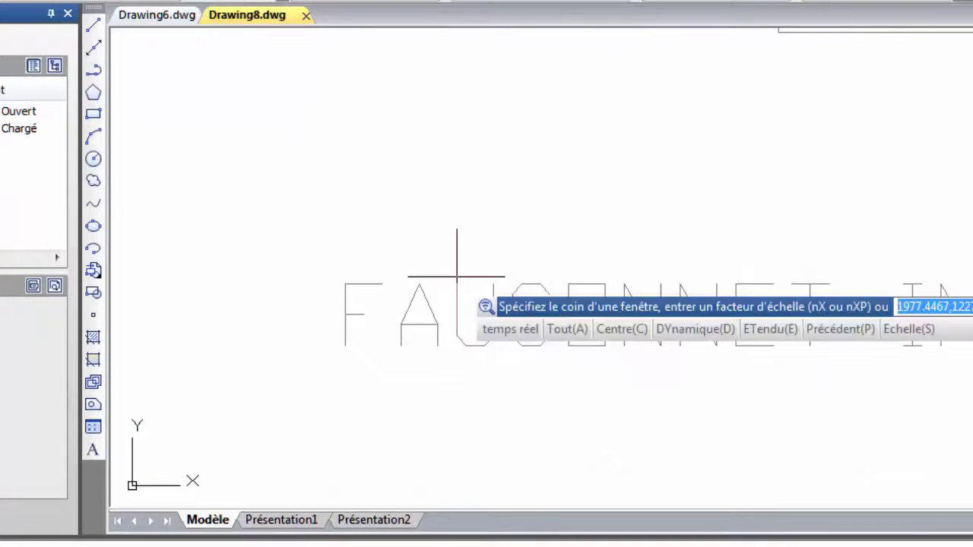
type("e")
key("Return")
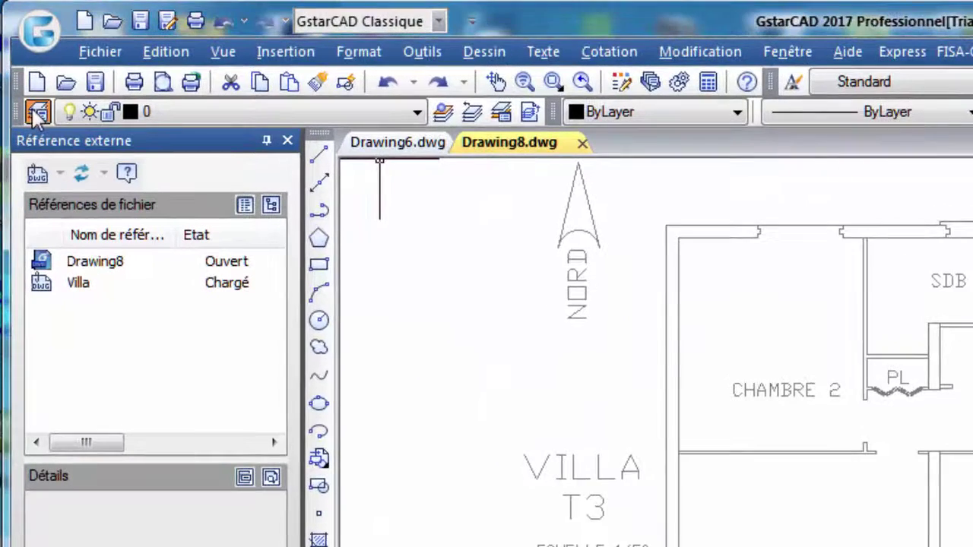
left_click(23, 68)
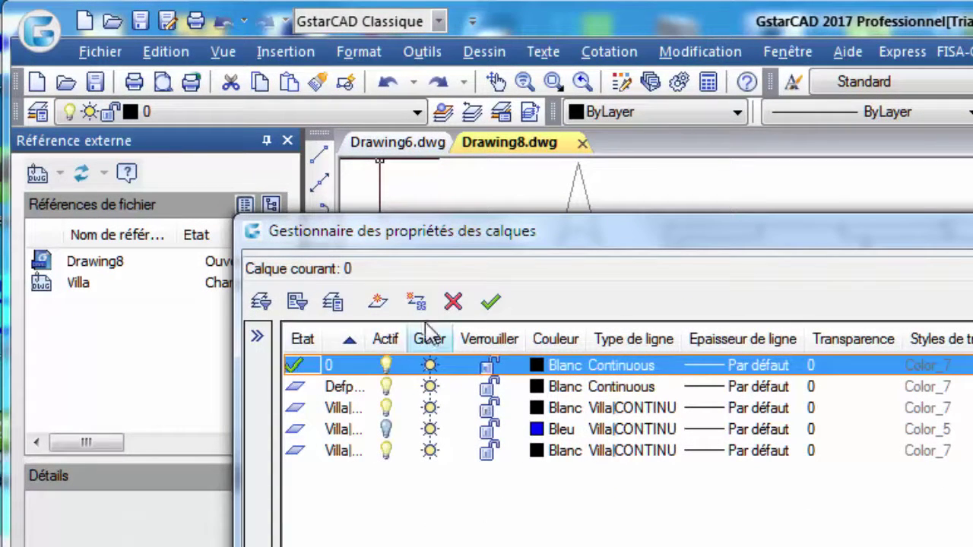
left_click(380, 303)
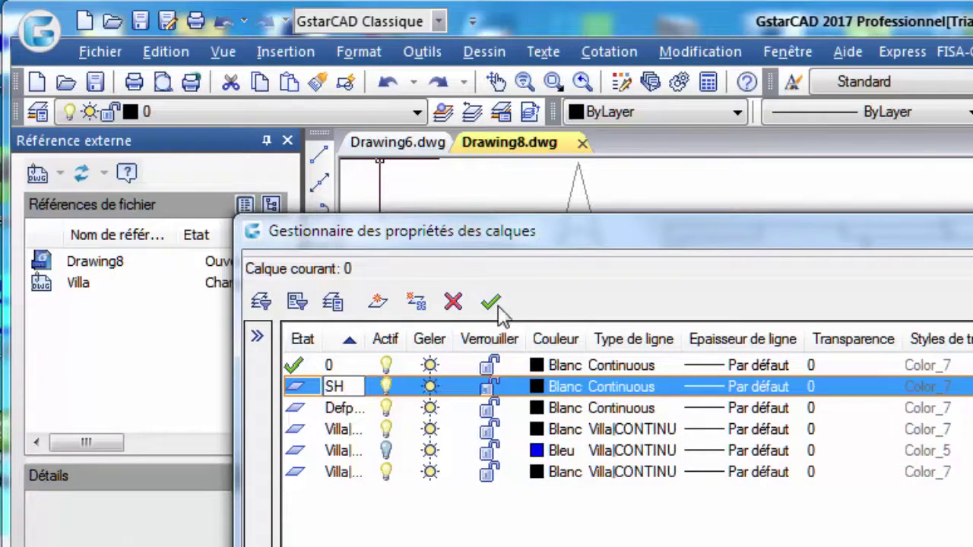
Set the color of the SH layer to red (Rouge).
left_click(575, 390)
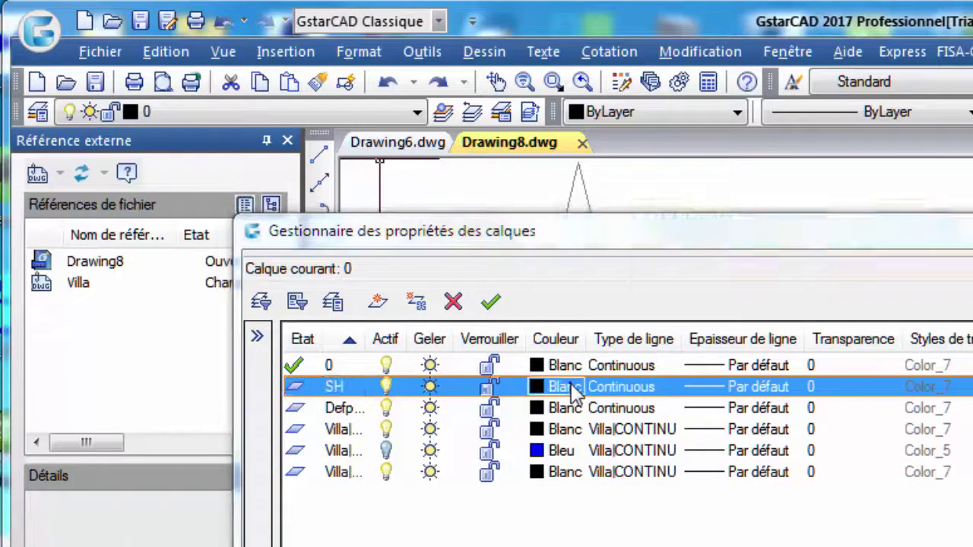
left_click(572, 390)
left_click(613, 524)
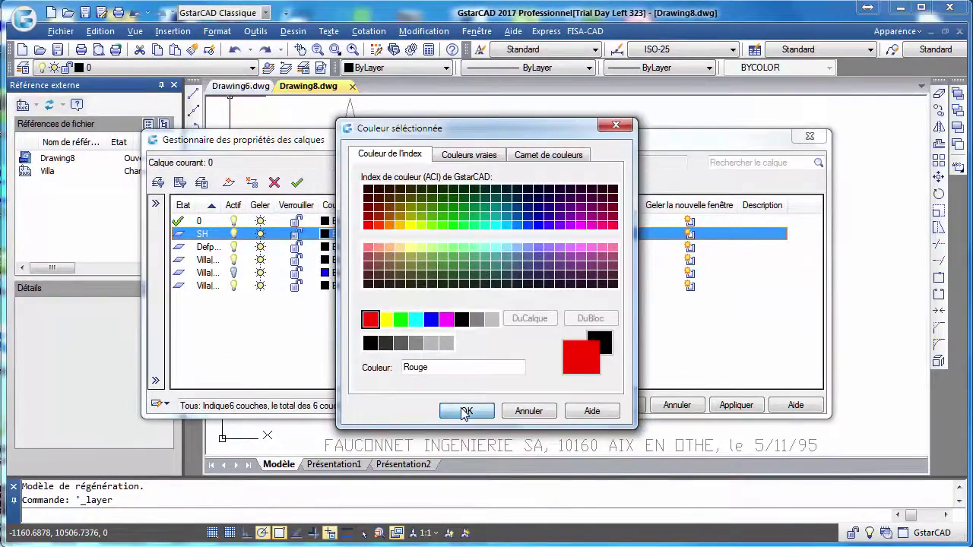
left_click(465, 411)
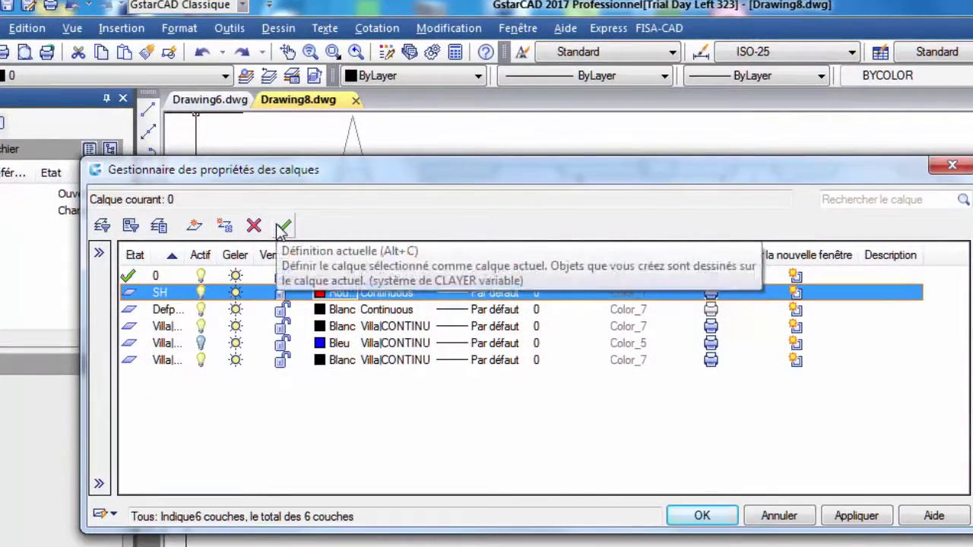
Make SH the current layer and apply the layer changes.
left_click(283, 227)
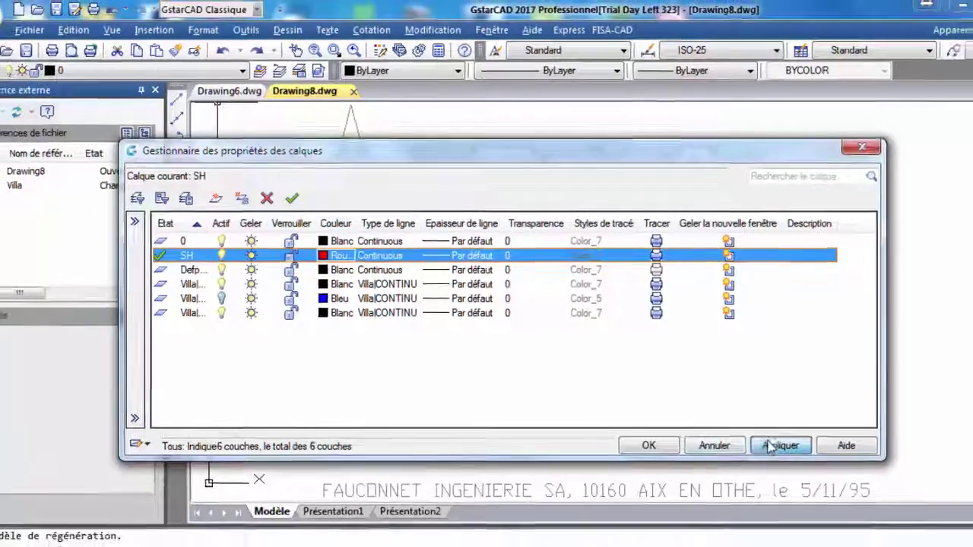
left_click(856, 516)
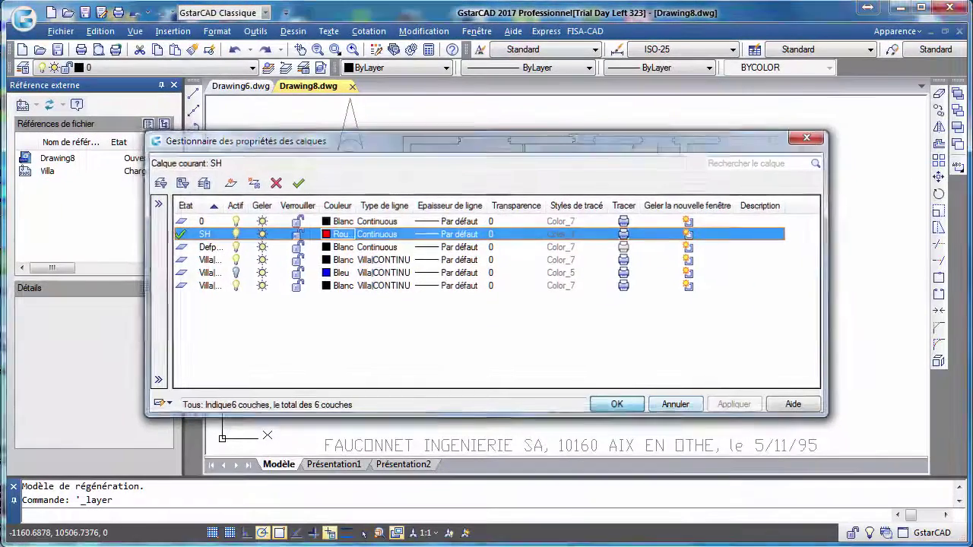
left_click(616, 403)
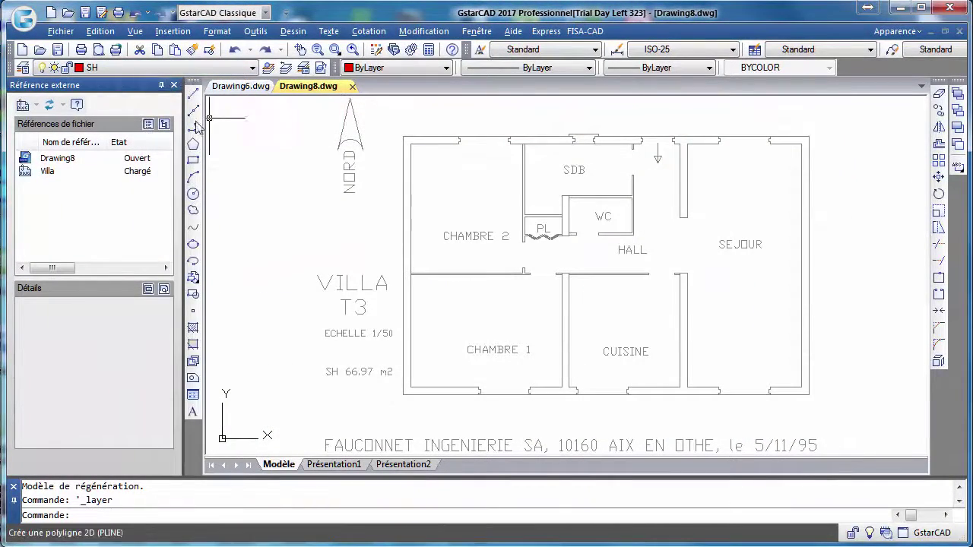
Check the object snap modes in the drawing settings and accept Extrémité, Milieu, Perpendiculaire and Proche as active.
mouse_move(413, 185)
middle_mouse_down()
mouse_move(371, 205)
mouse_move(374, 228)
mouse_move(332, 241)
middle_mouse_up()
scroll(391, 211, "up", 2)
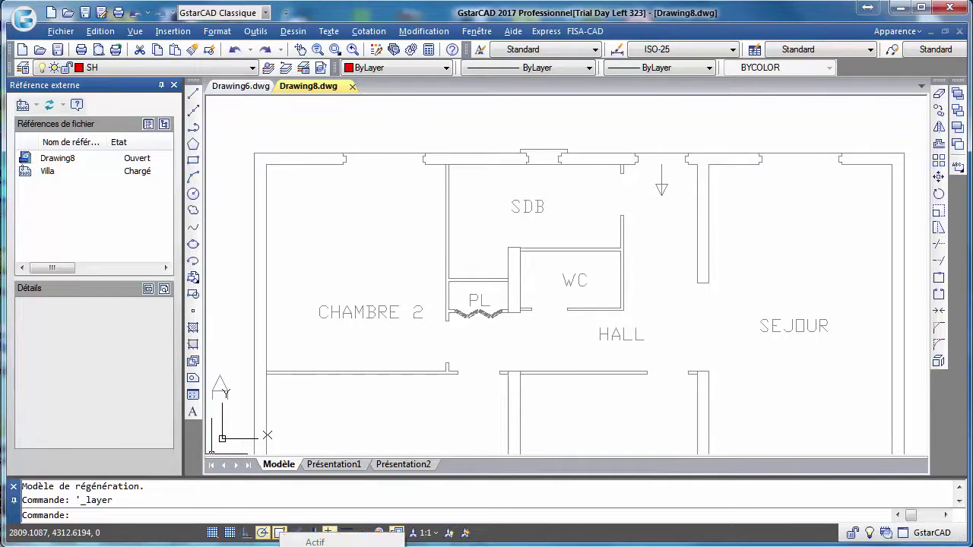
right_click(279, 532)
left_click(357, 448)
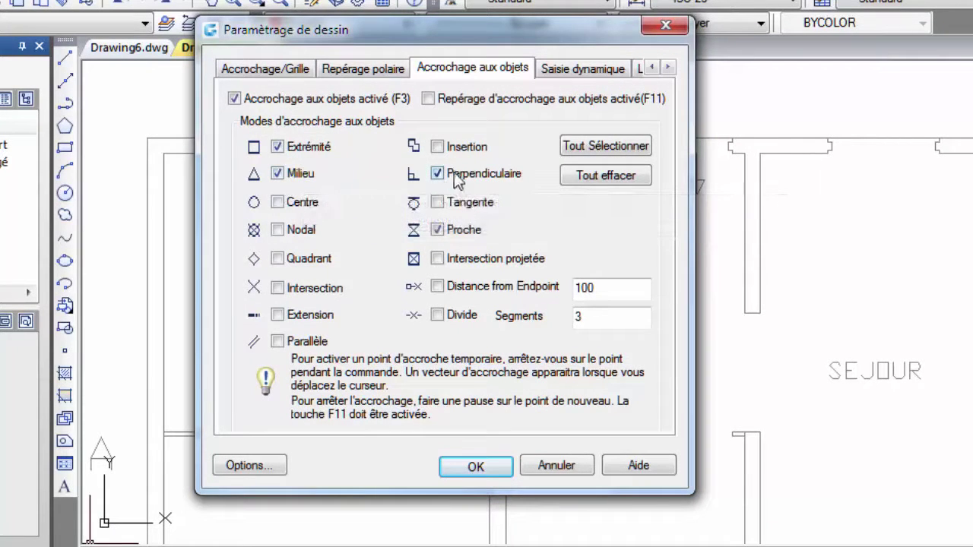
left_click(472, 467)
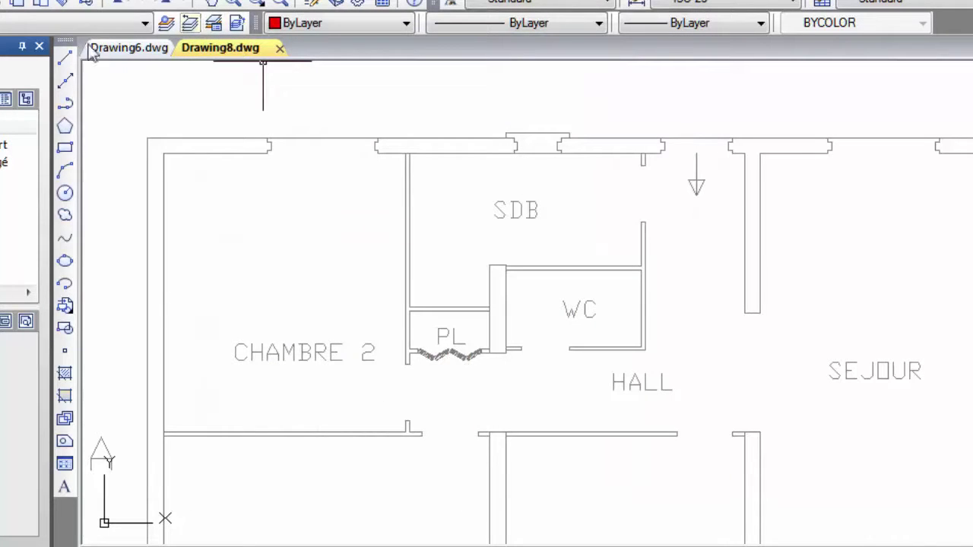
Start a polyline at CHAMBRE 2's upper-left inner corner, tracing the top and right walls and crossing the door opening between the jamb midpoints.
left_click(66, 104)
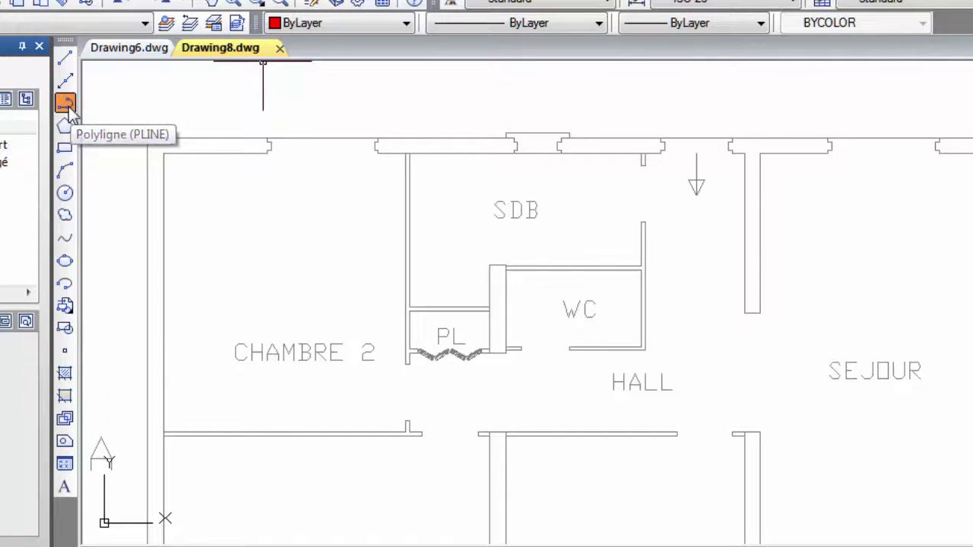
left_click(159, 160)
scroll(404, 156, "up", 4)
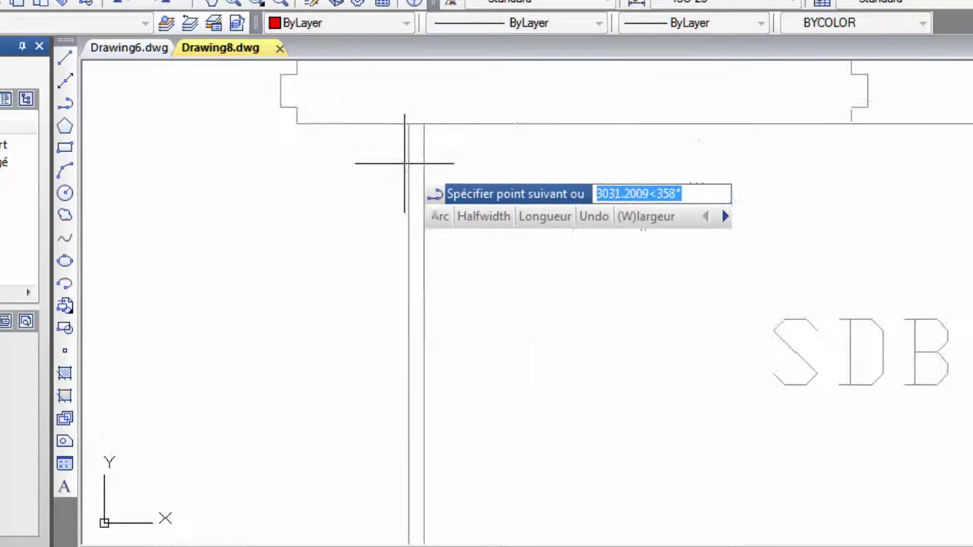
left_click(408, 138)
scroll(409, 126, "down", 4)
middle_click_drag(348, 326, 507, 82)
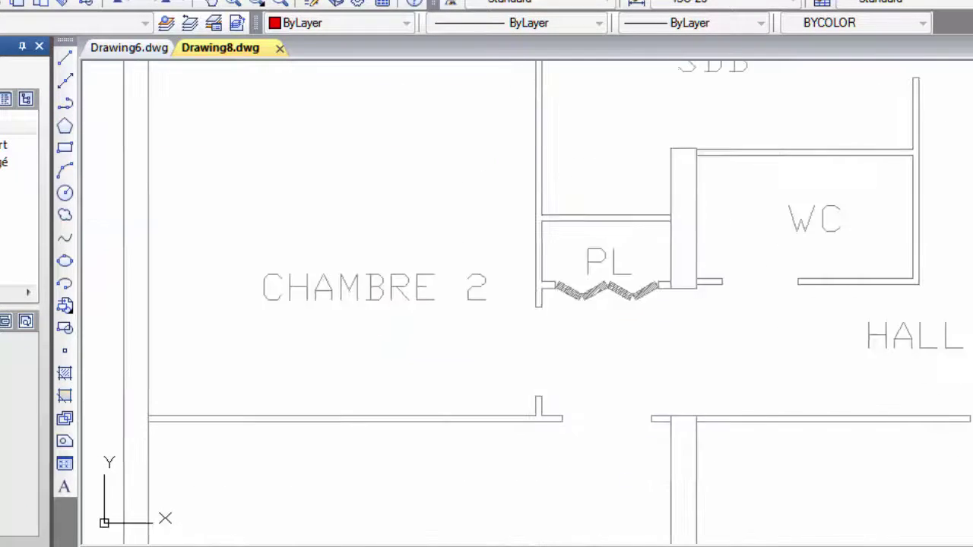
scroll(495, 359, "up", 3)
left_click(599, 238)
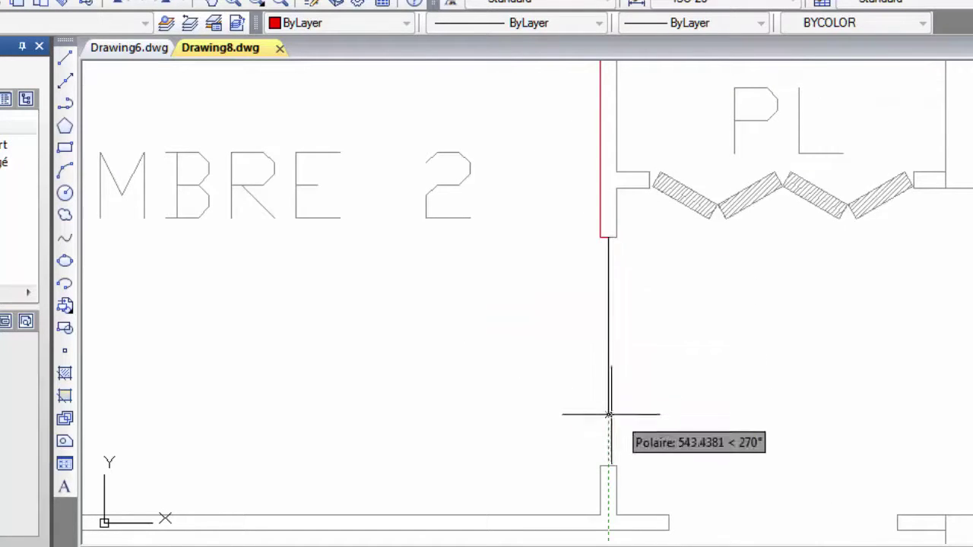
left_click(608, 465)
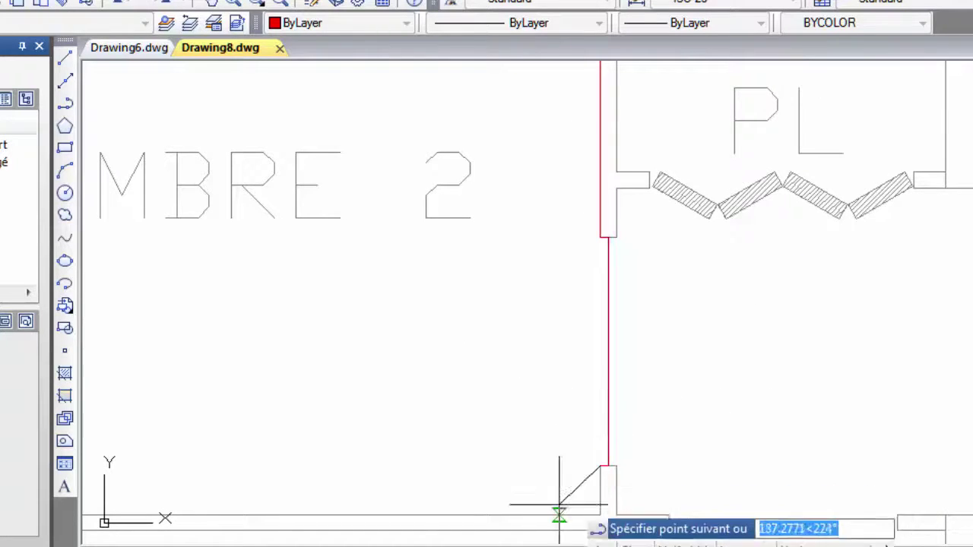
Continue the polyline along CHAMBRE 2's bottom and left walls back to its starting corner and finish the outline.
middle_click_drag(452, 471, 728, 302)
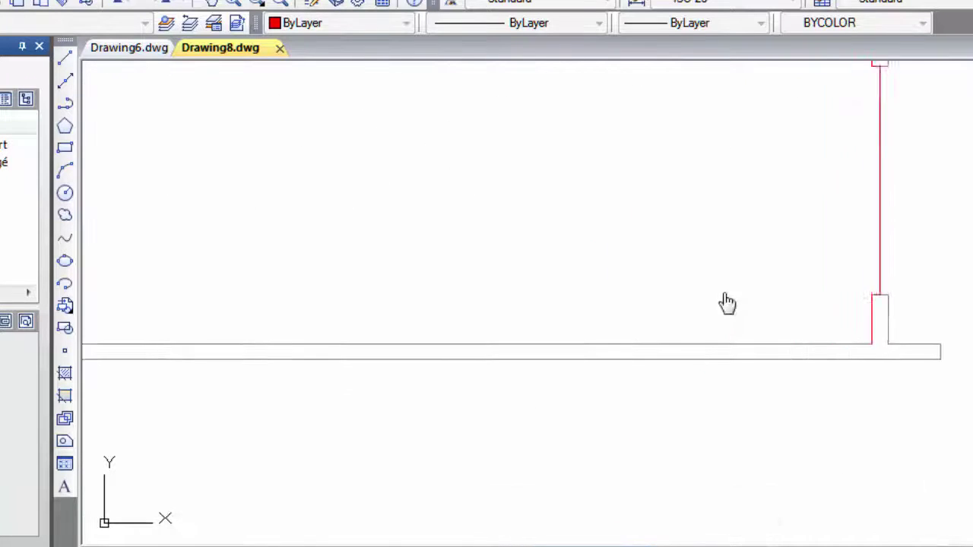
scroll(727, 302, "down", 3)
left_click(380, 327)
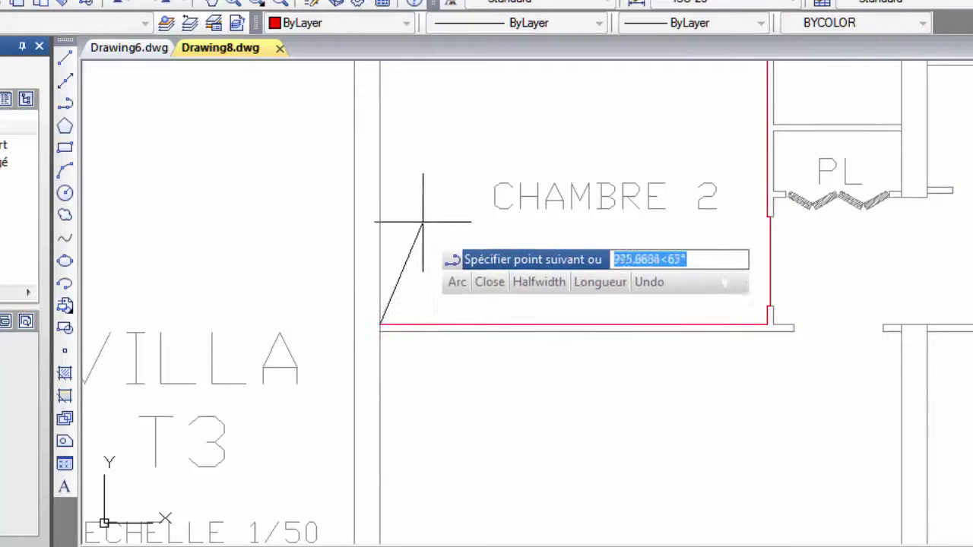
middle_click_drag(419, 223, 405, 540)
left_click(362, 190)
right_click(365, 195)
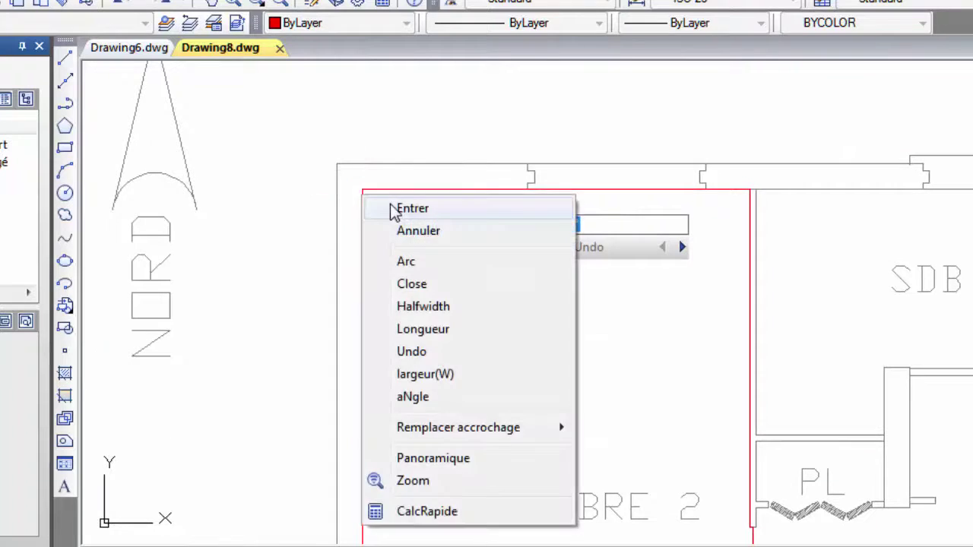
left_click(415, 209)
Run FSURF on the CHAMBRE 2 outline and place the area text inside the room, above its name.
mouse_move(437, 234)
middle_mouse_down()
mouse_move(5, 152)
mouse_move(235, 167)
middle_mouse_up()
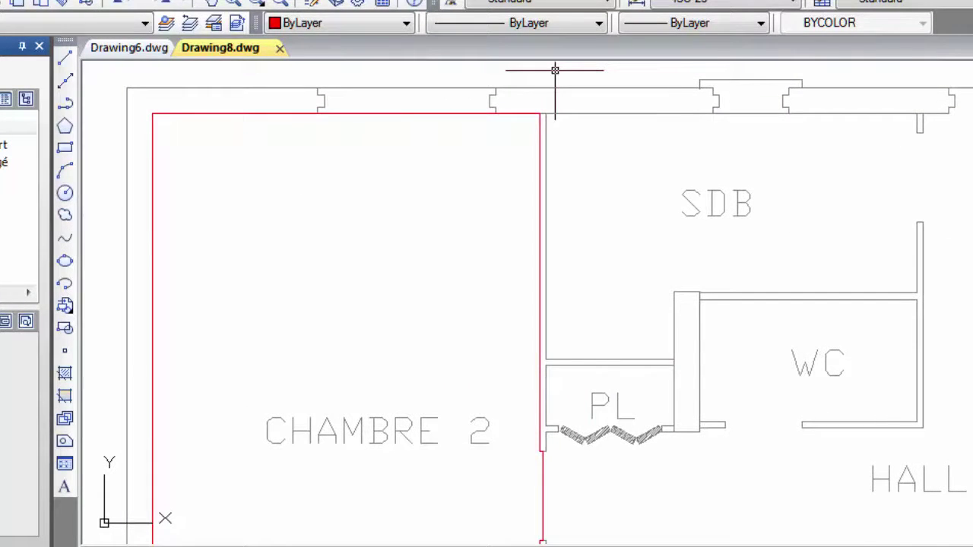
scroll(165, 115, "down", 4)
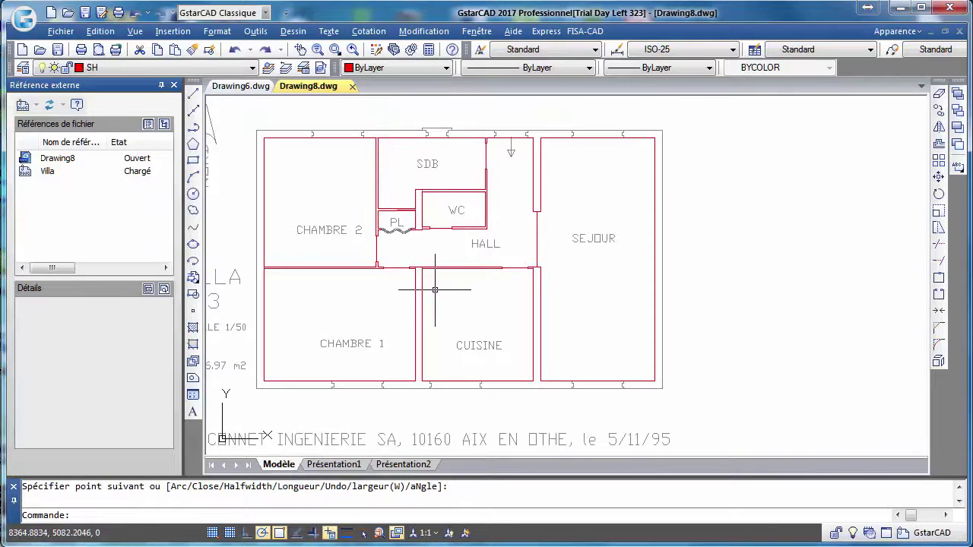
middle_click_drag(428, 303, 465, 276)
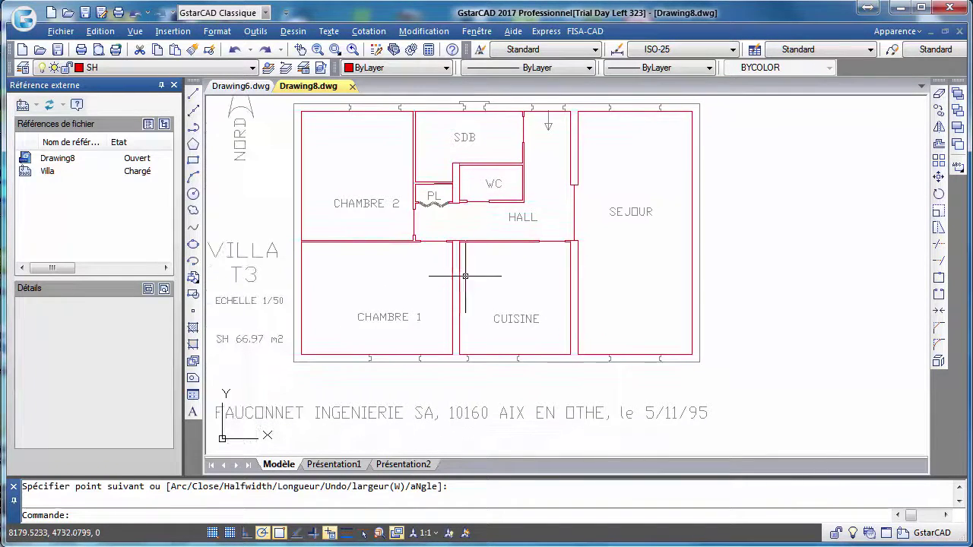
scroll(403, 274, "up", 3)
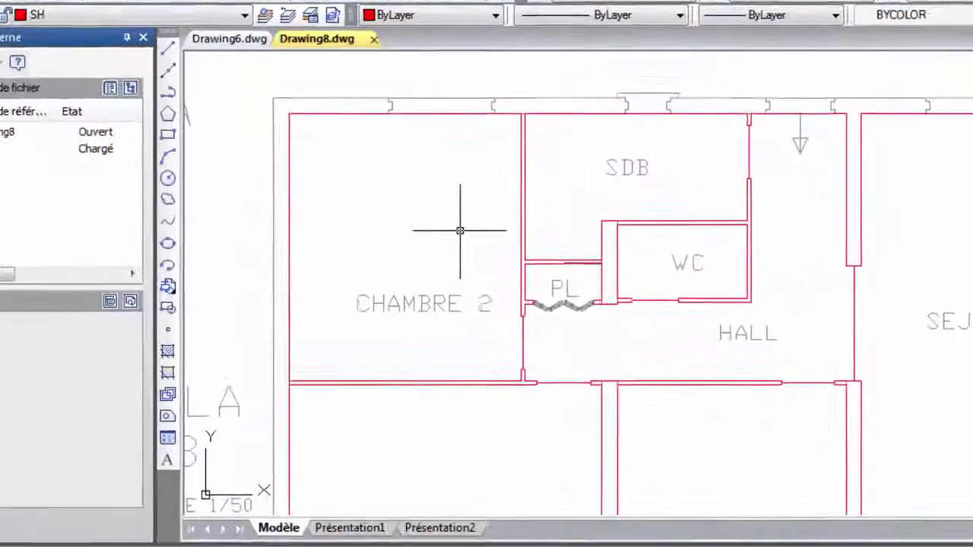
type("fs")
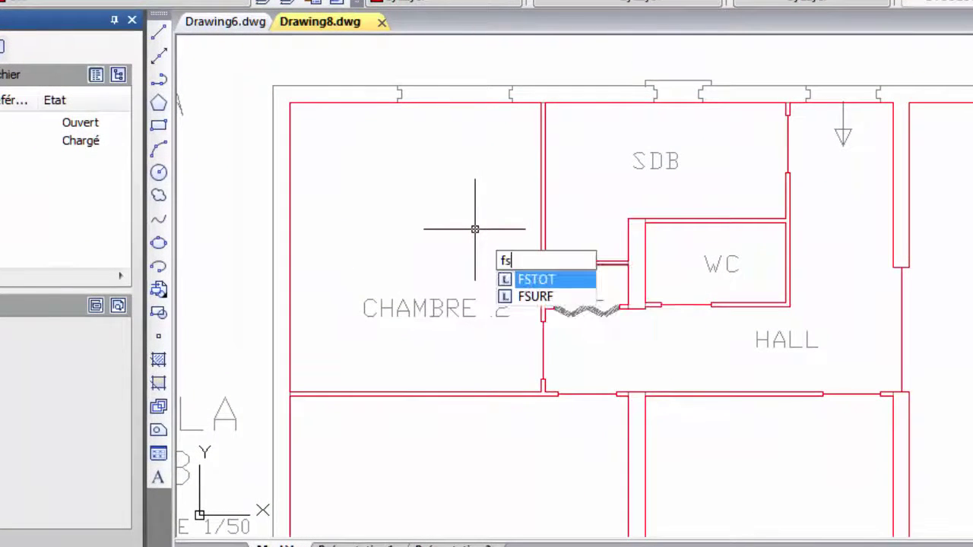
type("u")
key("Return")
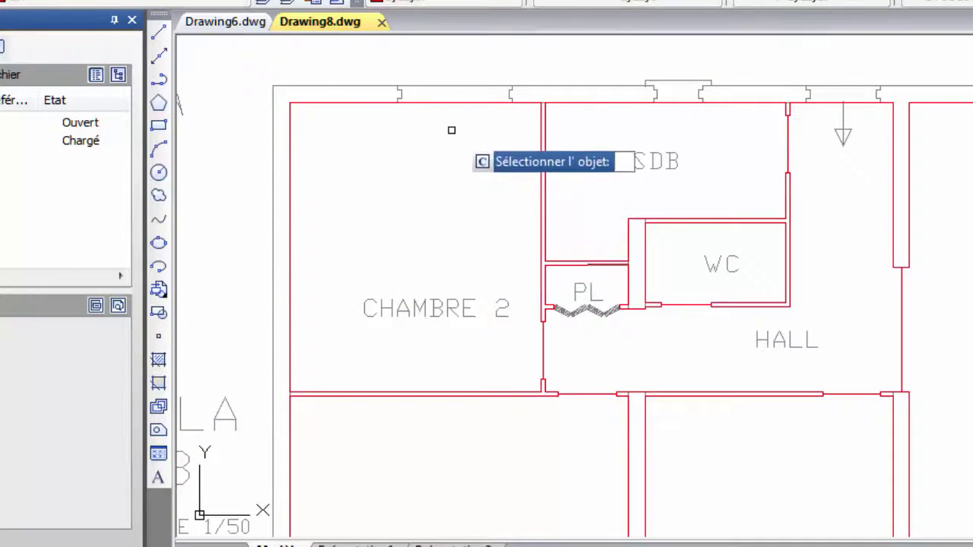
left_click(445, 102)
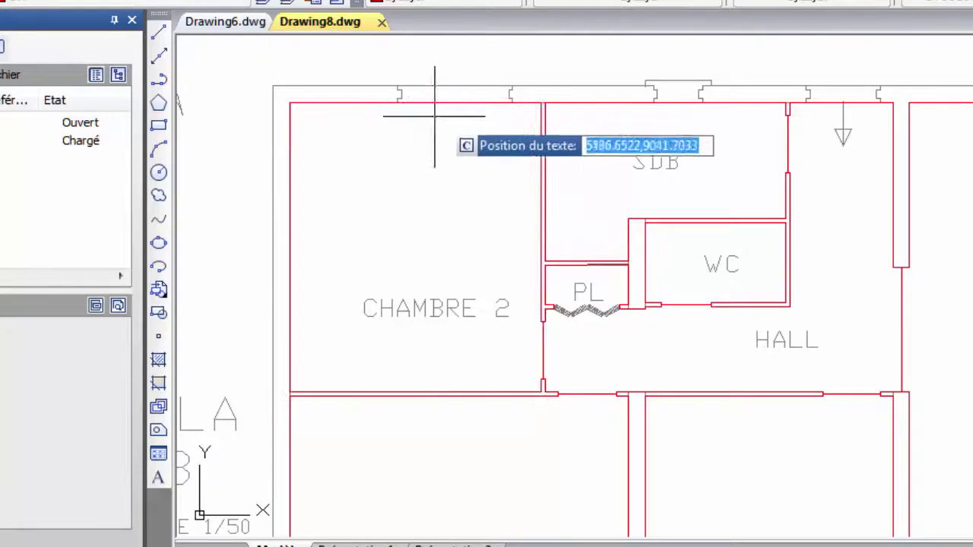
left_click(384, 167)
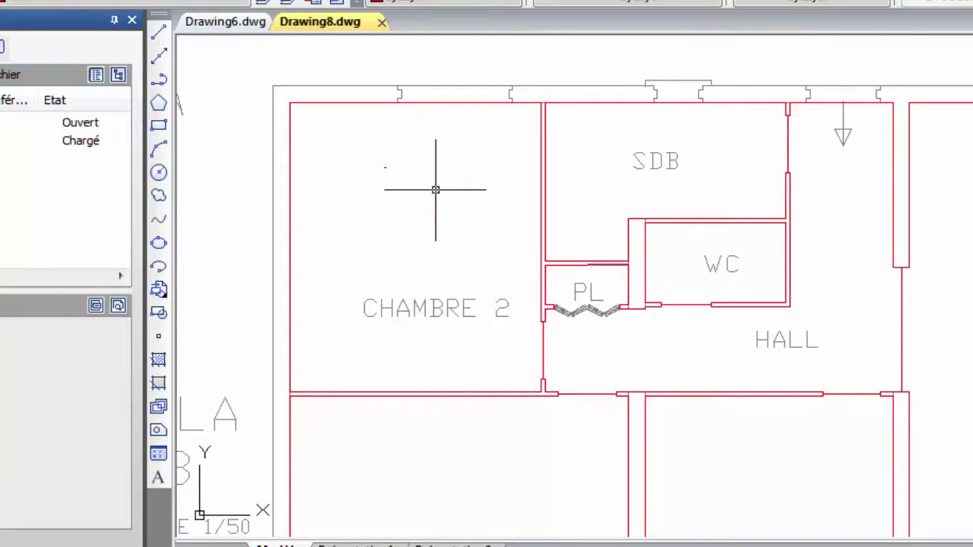
Select the area text in CHAMBRE 2, show its properties and set its text height to 50.
left_click(360, 141)
left_click(415, 195)
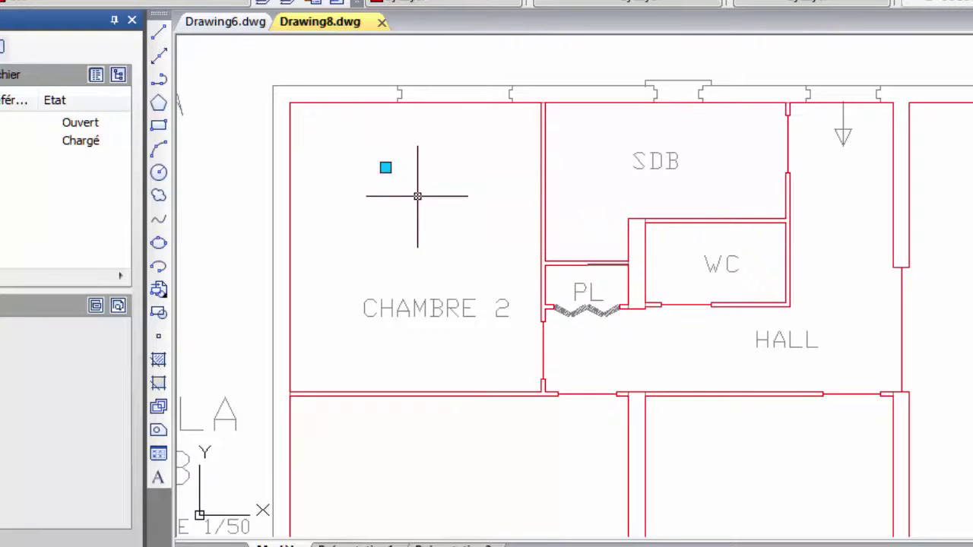
right_click(386, 167)
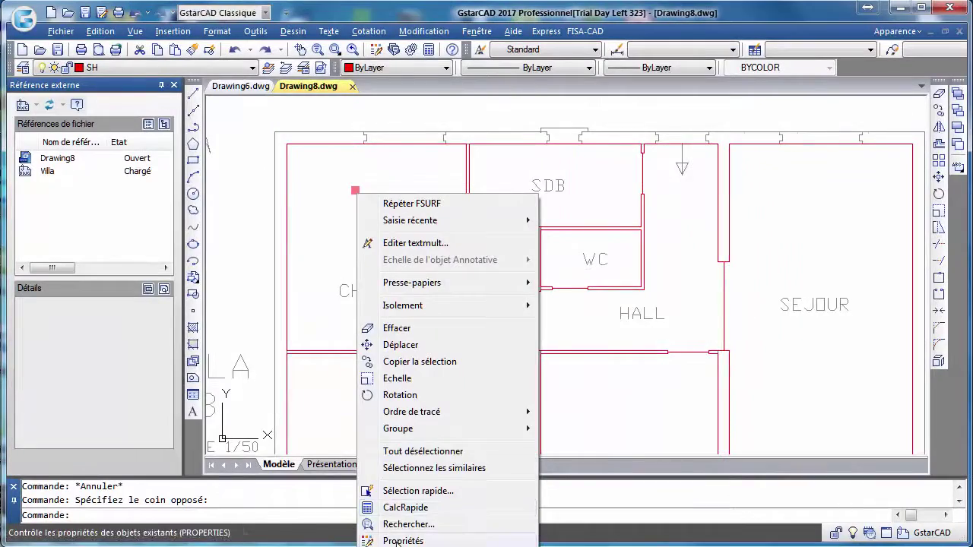
left_click(401, 541)
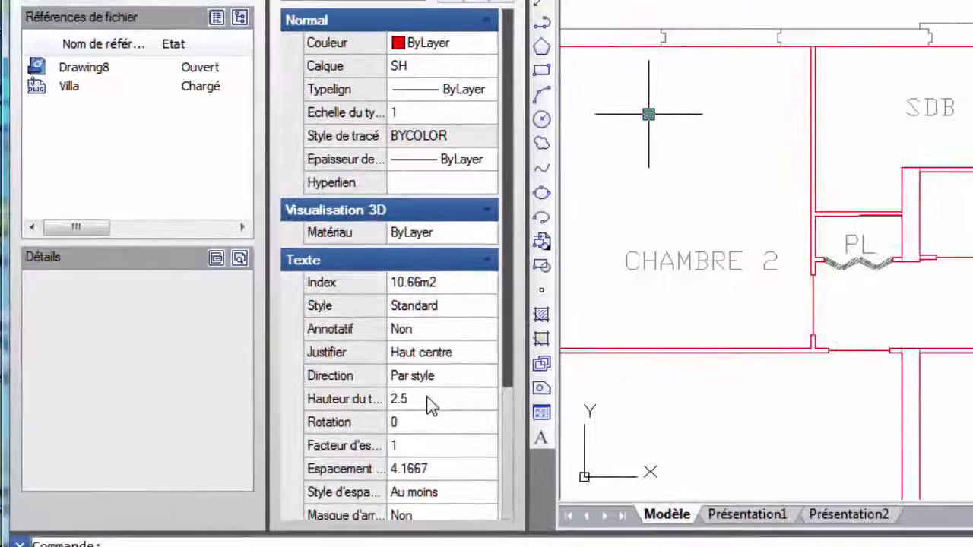
left_click(294, 386)
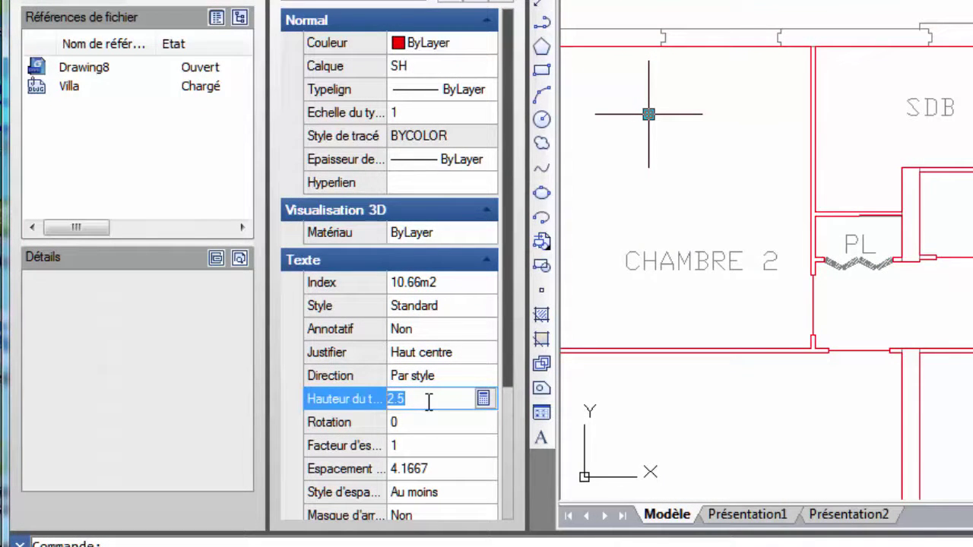
type("50")
key("Tab")
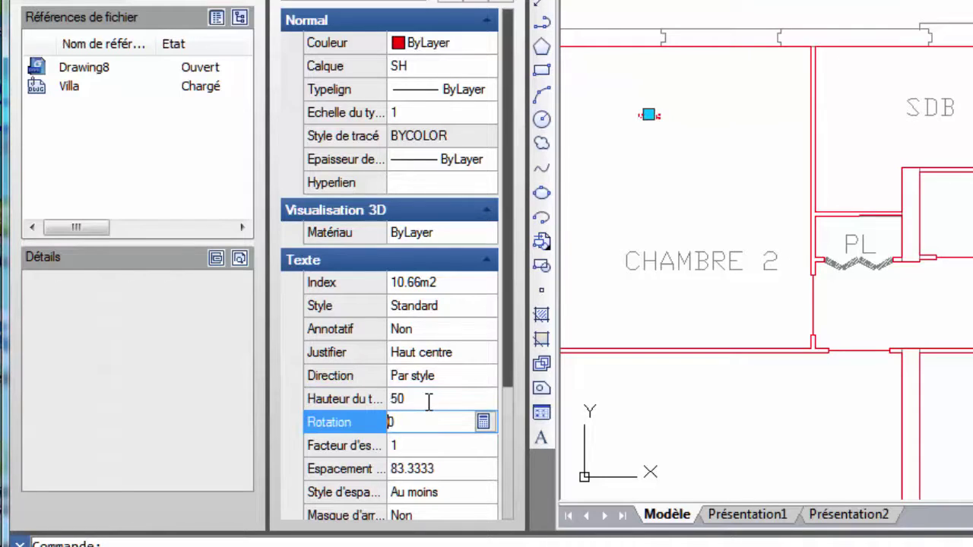
Set the text height of the CHAMBRE 2 area text to 100 and deselect it.
left_click(394, 400)
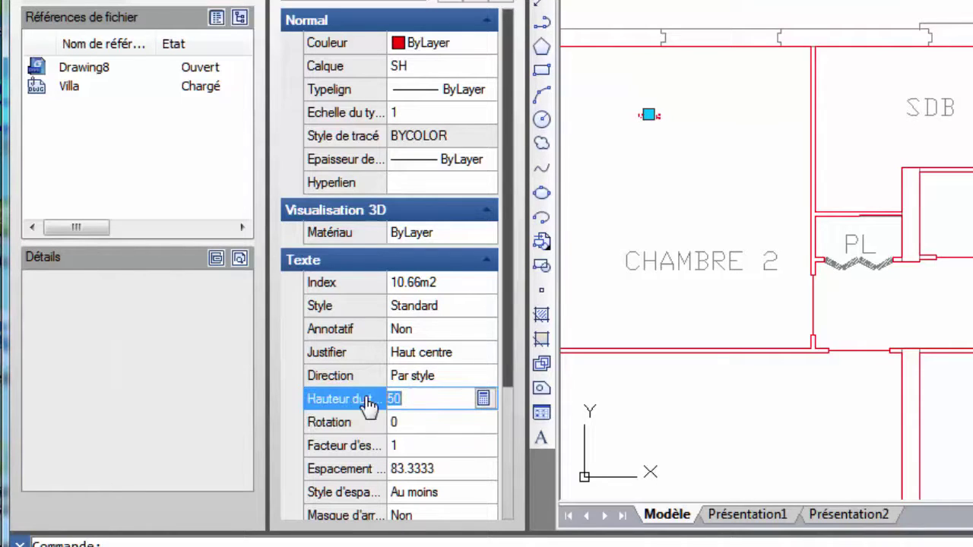
type("100")
key("Return")
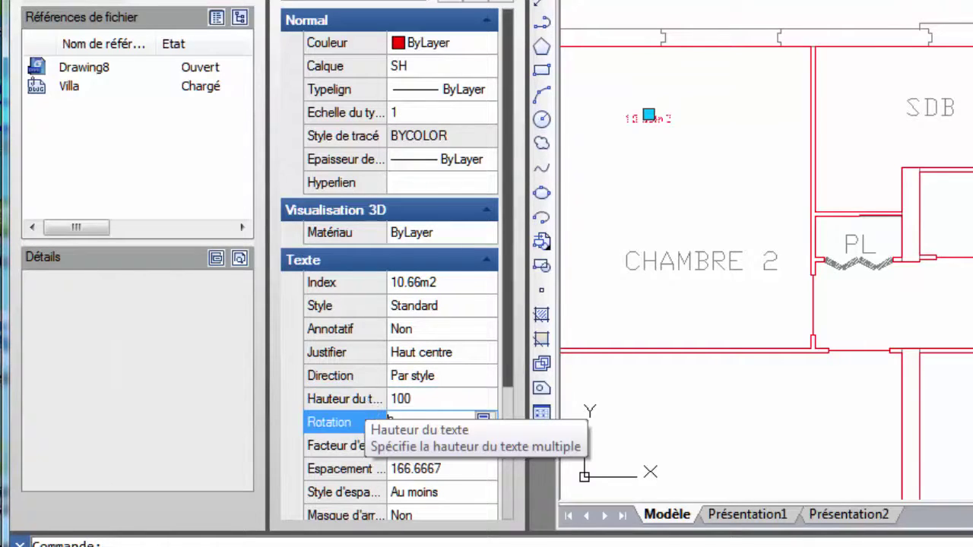
key("Escape")
scroll(666, 152, "up", 2)
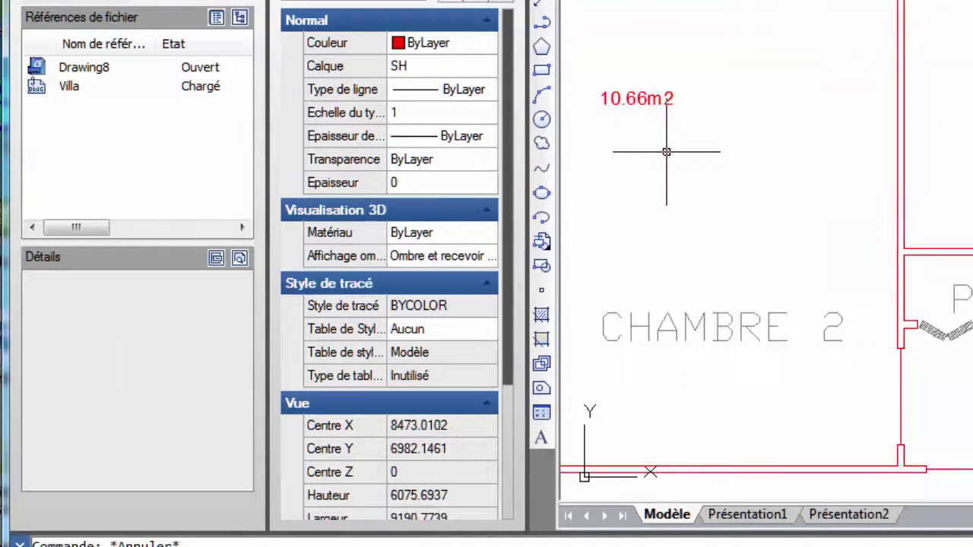
mouse_move(671, 147)
middle_mouse_down()
mouse_move(674, 187)
mouse_move(760, 233)
mouse_move(755, 224)
middle_mouse_up()
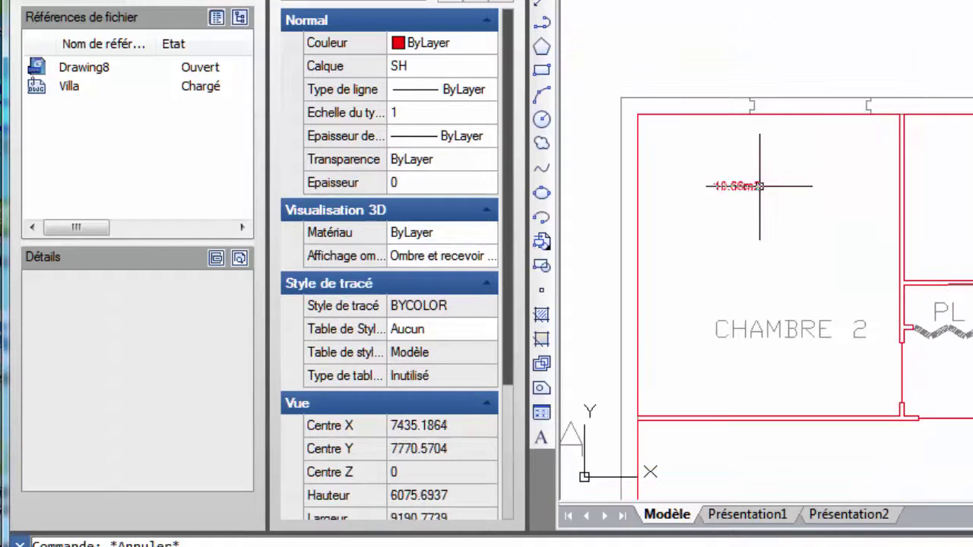
left_click(739, 190)
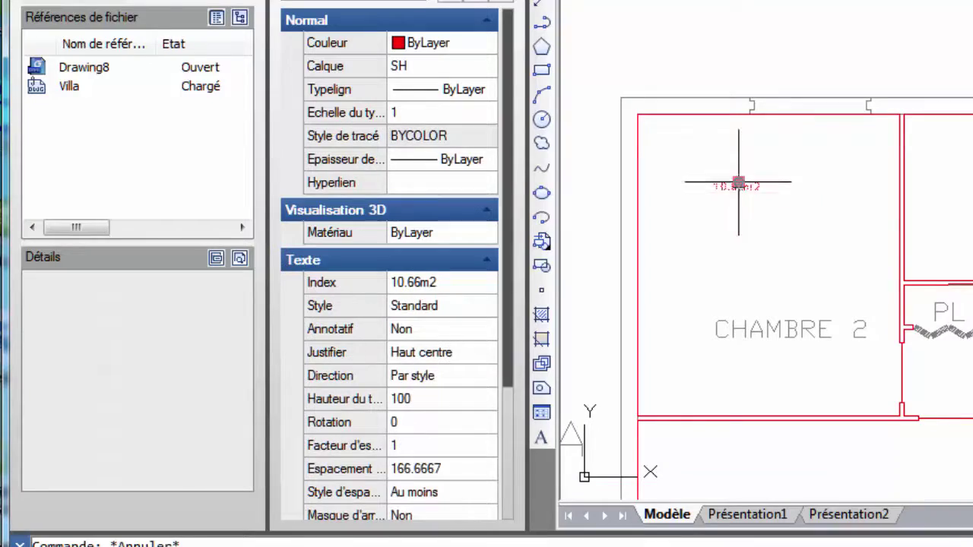
left_click(739, 187)
key("Escape")
key("Escape")
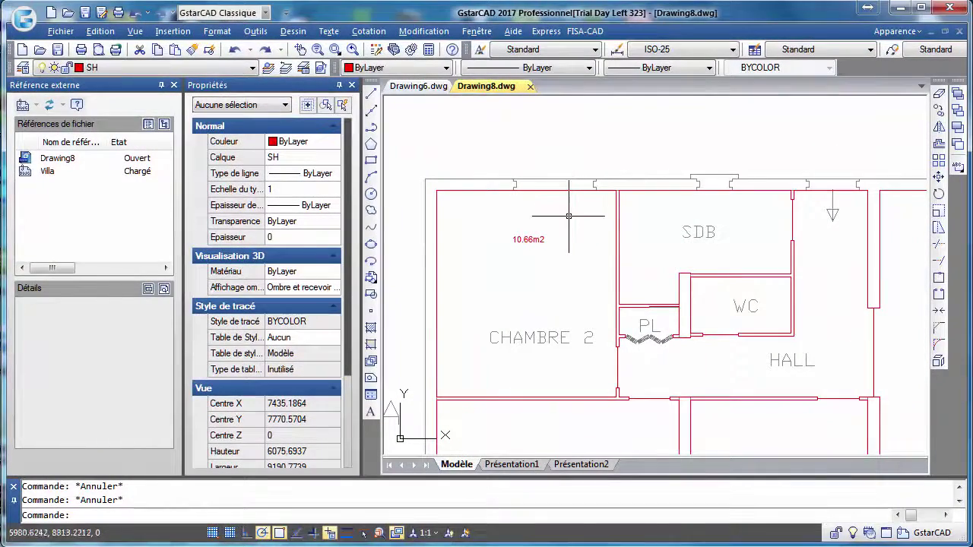
Set the TEXTSIZE system variable to 100.
middle_click_drag(564, 236, 551, 218)
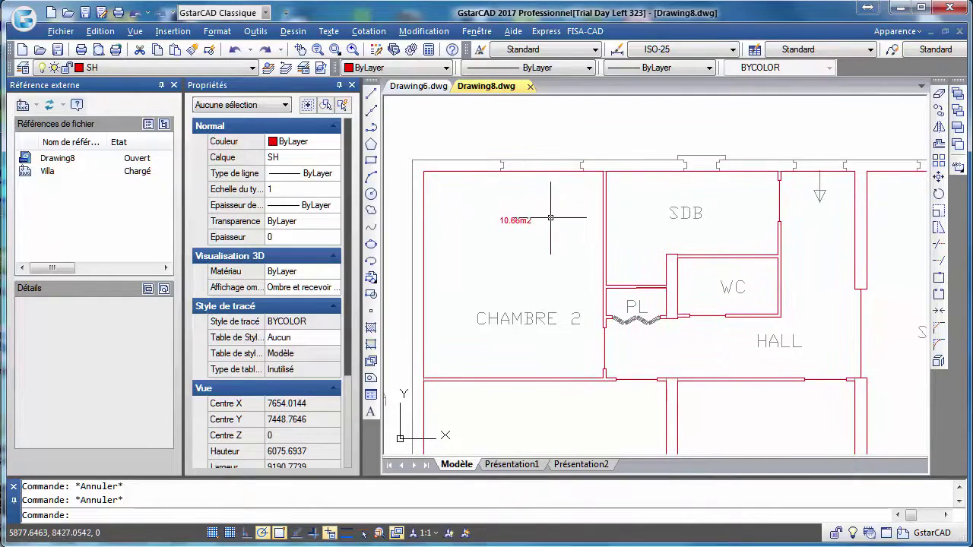
type("tex")
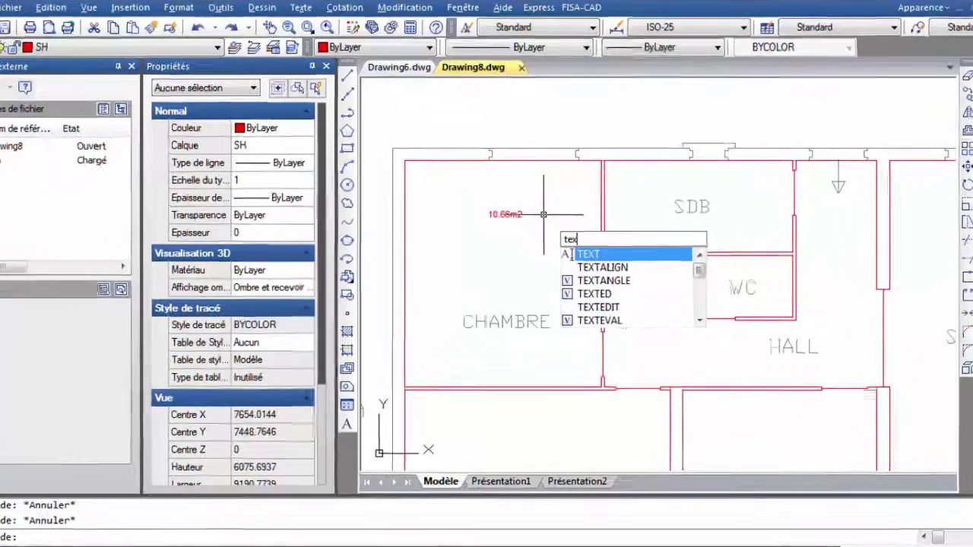
type("s")
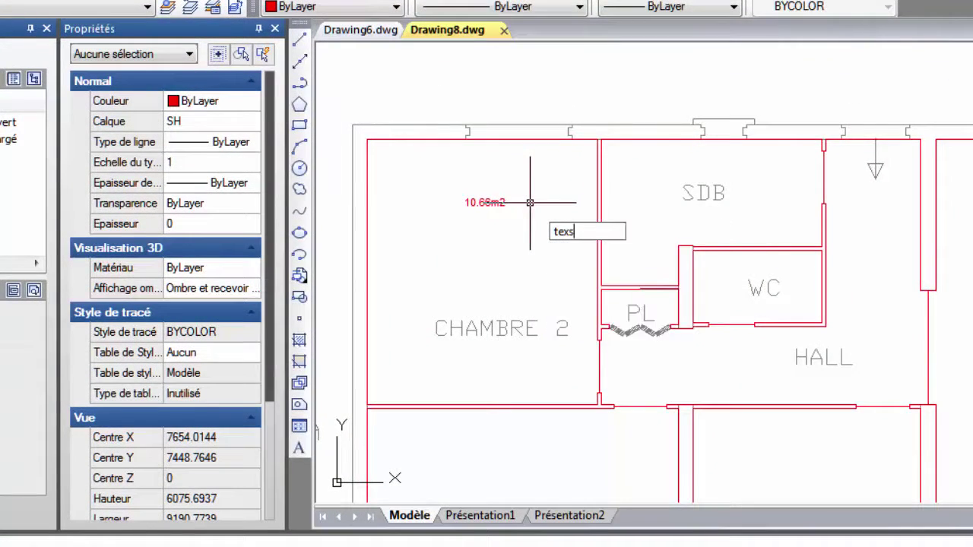
key("BackSpace")
type("ts")
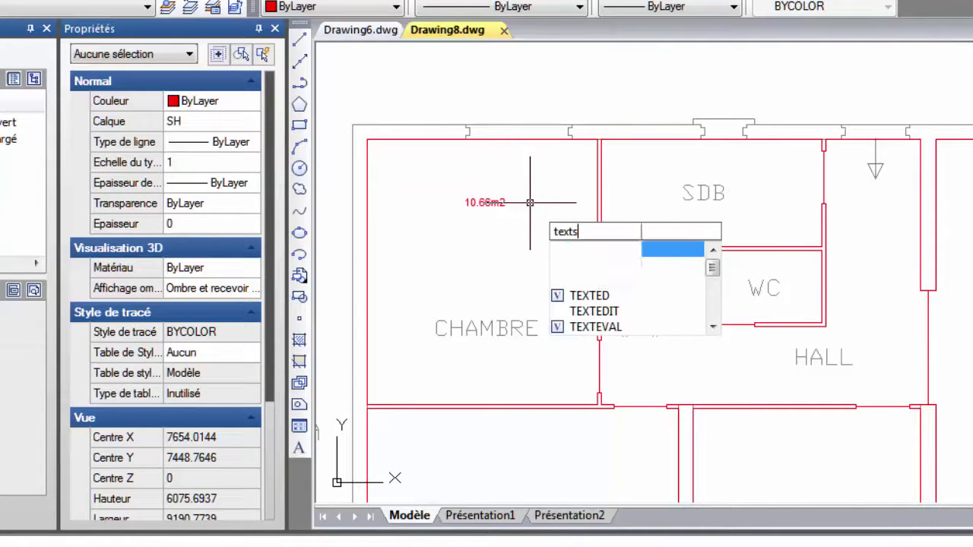
key("Down")
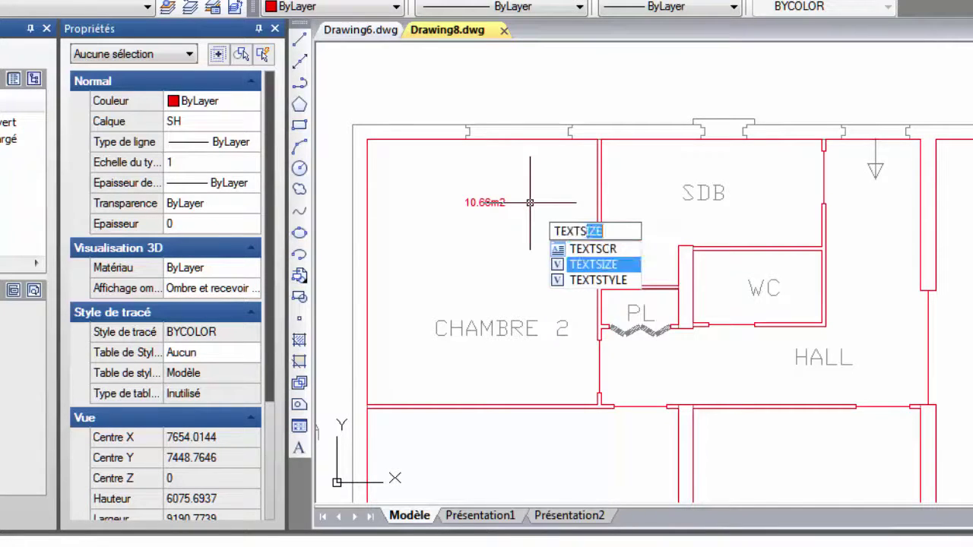
key("Return")
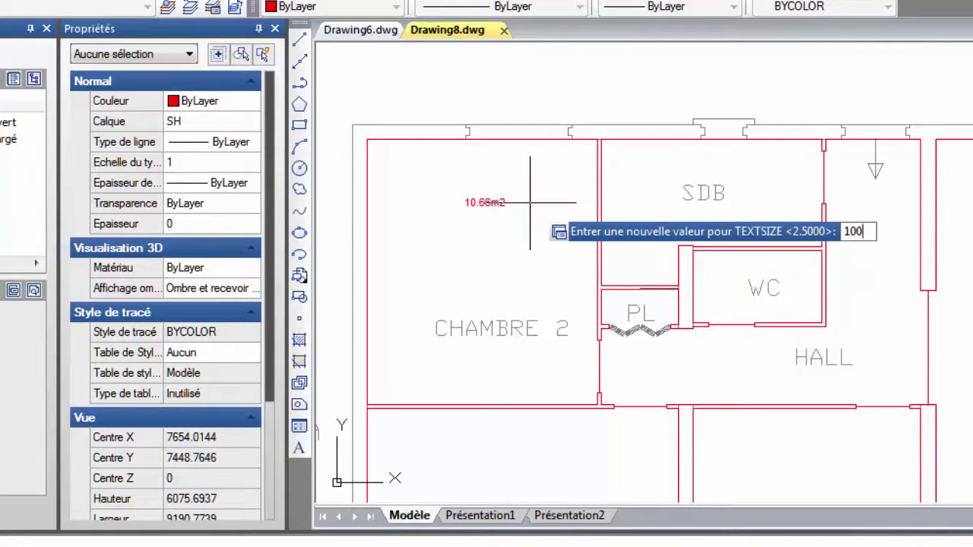
key("Return")
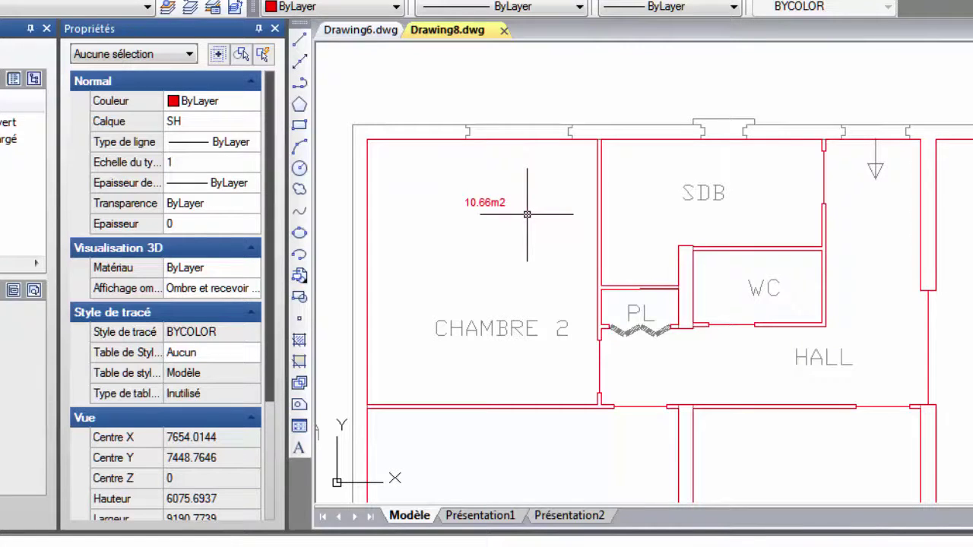
Run FSURF on the SDB outline and place the area text inside the room, at its name.
type("fsu")
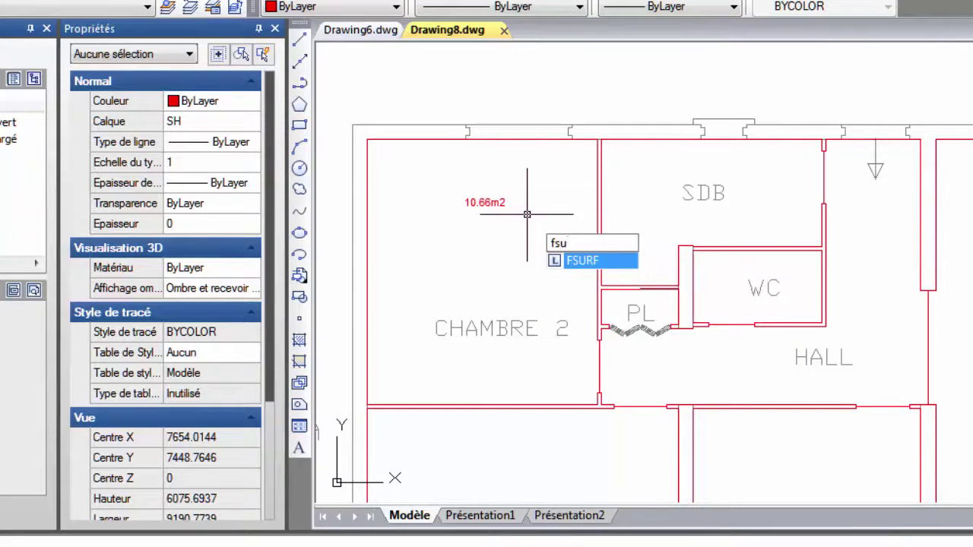
key("Return")
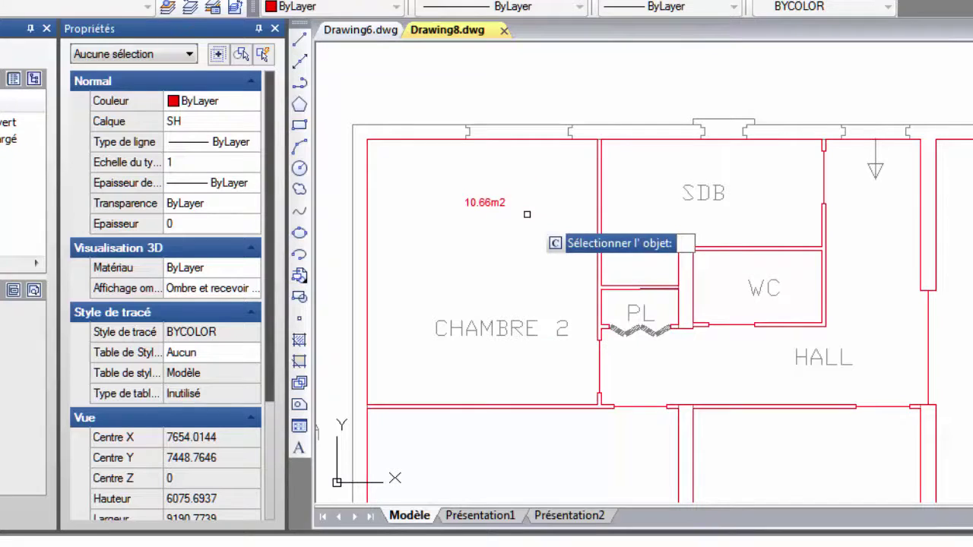
left_click(729, 138)
left_click(719, 196)
Repeat FSURF on the WC outline and place the area text inside the room, at its name.
right_click(756, 306)
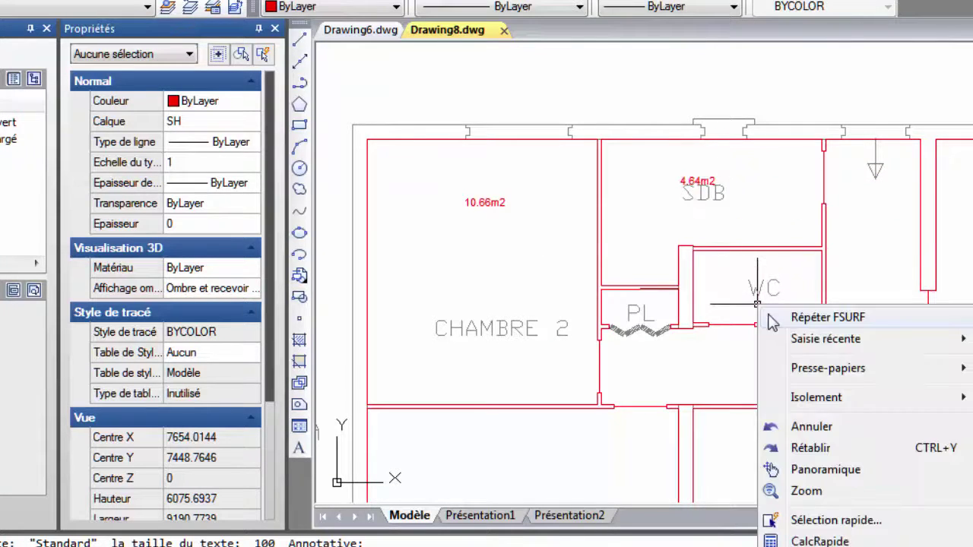
left_click(784, 318)
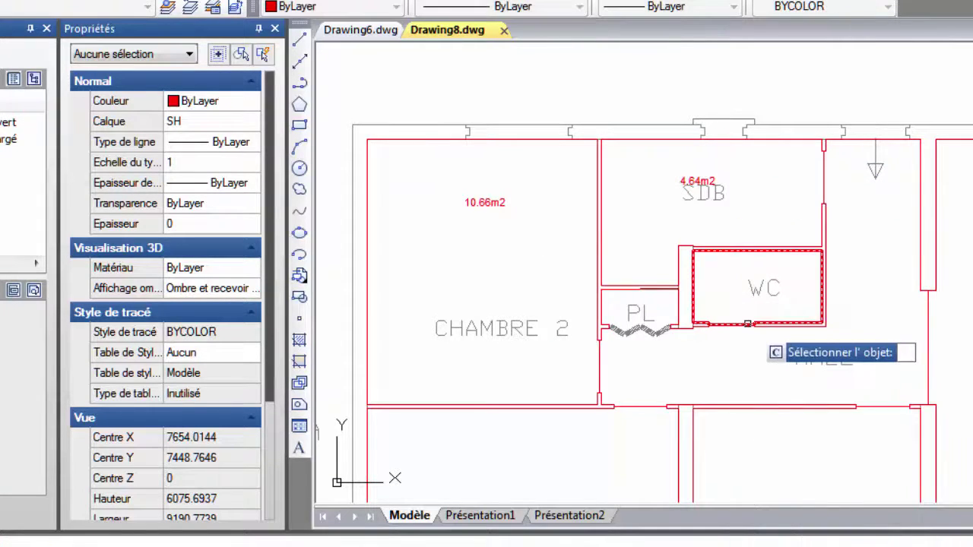
left_click(694, 283)
left_click(753, 277)
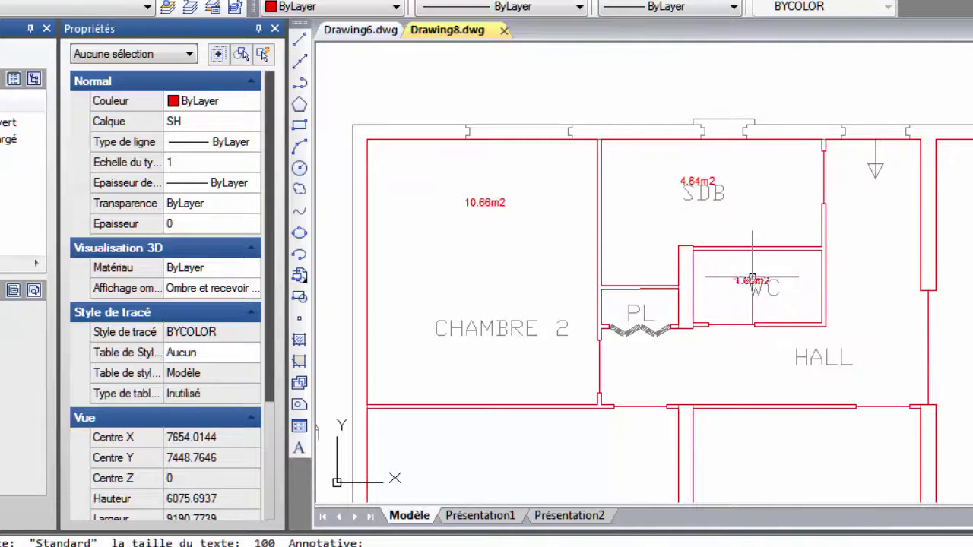
Repeat FSURF on the HALL outline and place the area text in the hall's upper part, beside the WC.
right_click(693, 375)
left_click(703, 386)
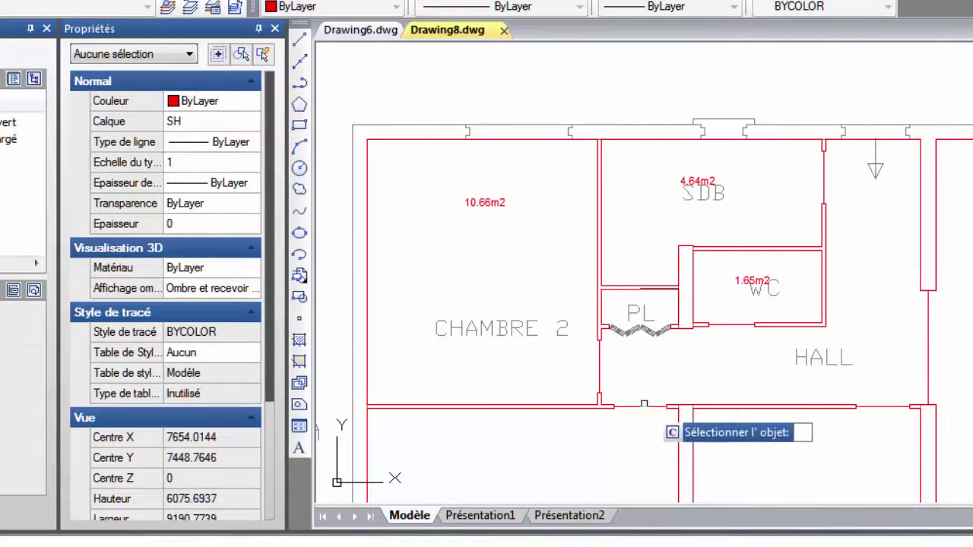
left_click(901, 142)
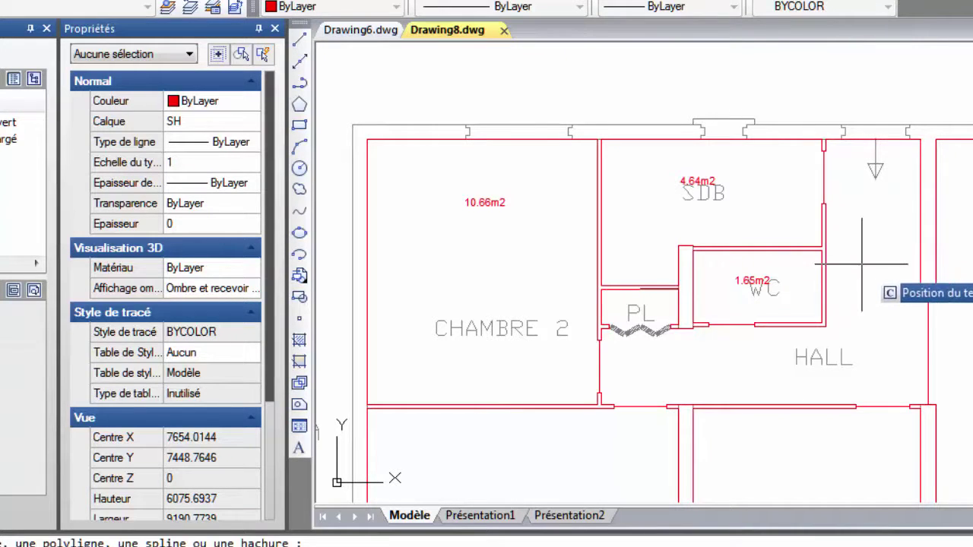
left_click(862, 268)
Repeat FSURF on the SEJOUR outline and place the area text inside the room, above its name.
middle_click_drag(865, 316, 476, 148)
right_click(586, 157)
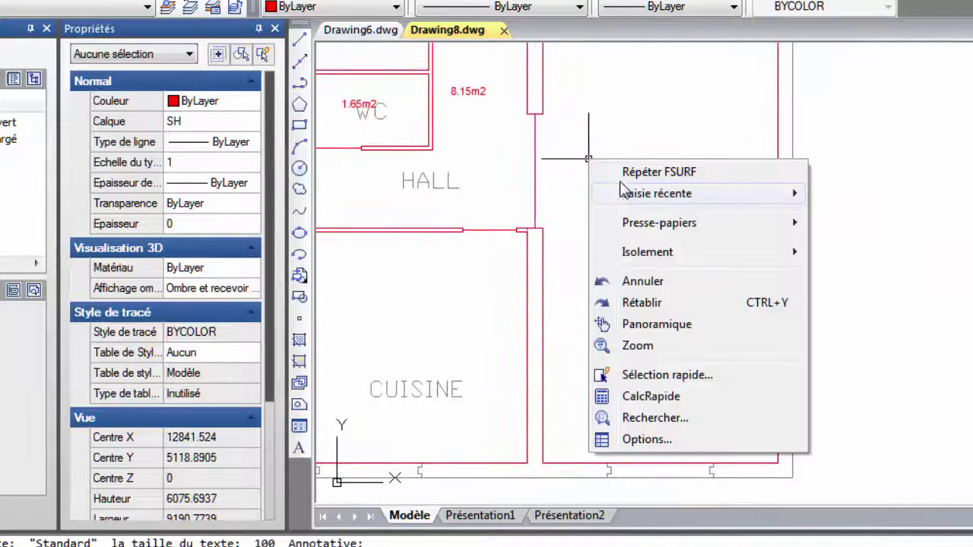
left_click(659, 169)
left_click(535, 176)
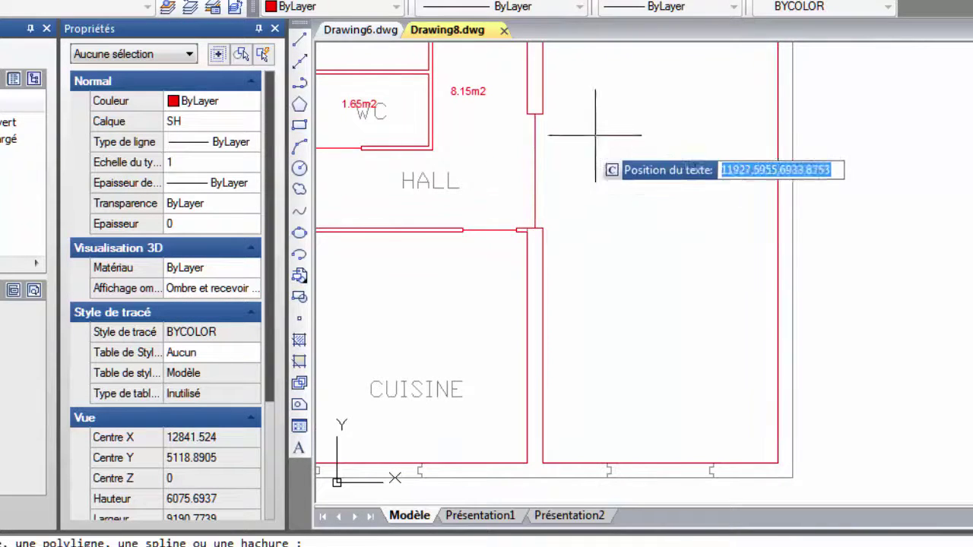
left_click(634, 112)
Repeat FSURF on the CUISINE outline and place the area text inside the room, above its name.
middle_click_drag(631, 224, 862, 251)
right_click(717, 319)
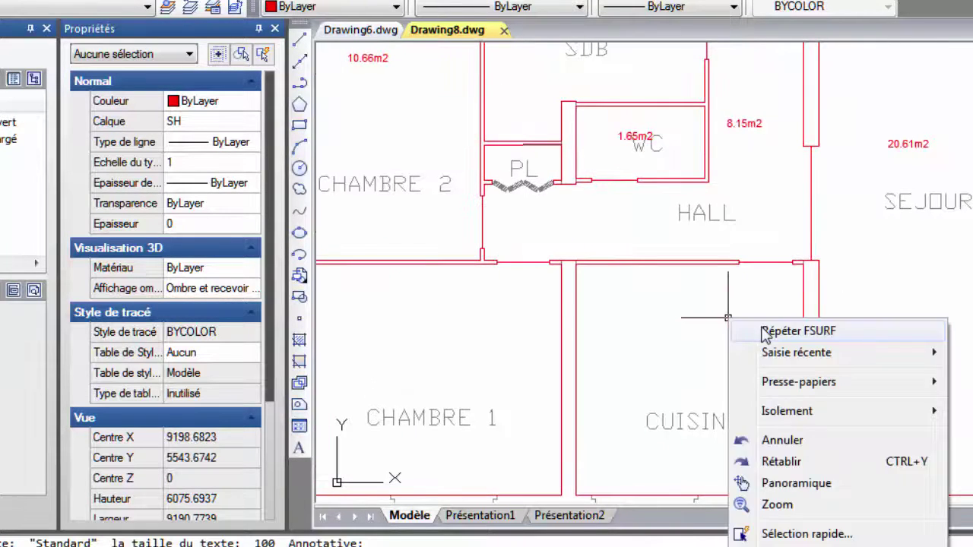
left_click(741, 328)
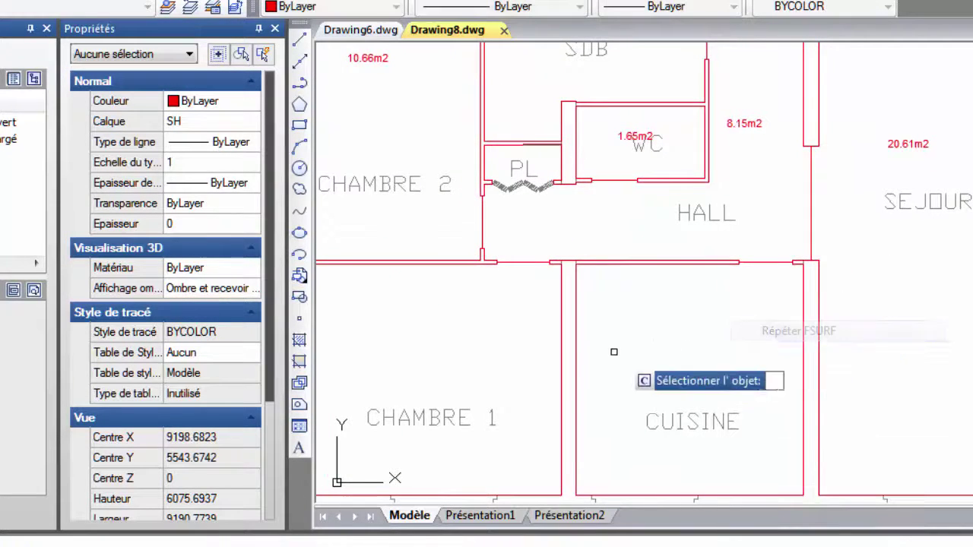
left_click(576, 347)
left_click(624, 344)
Repeat FSURF on the CHAMBRE 1 outline and place the area text inside the room, above and left of its name.
middle_click_drag(487, 350, 623, 305)
right_click(609, 299)
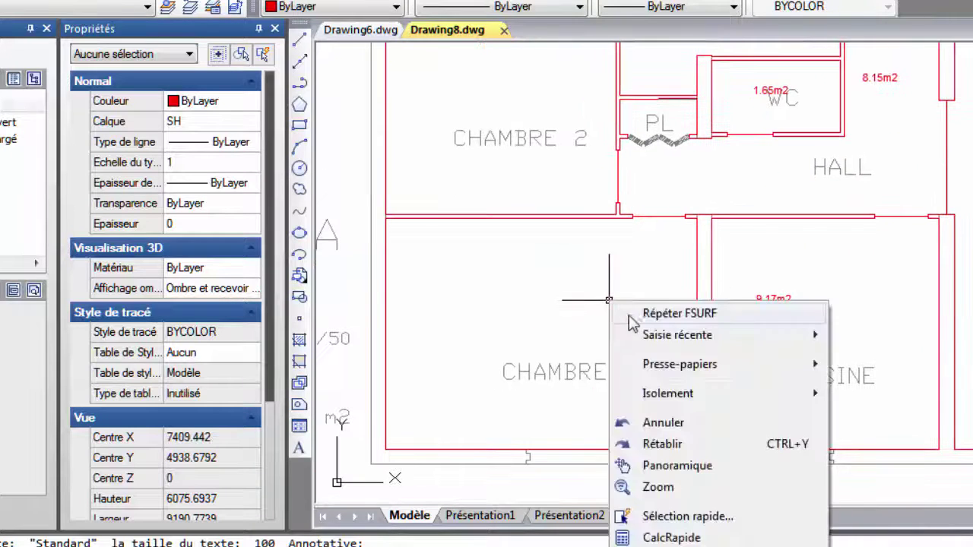
left_click(646, 315)
left_click(384, 321)
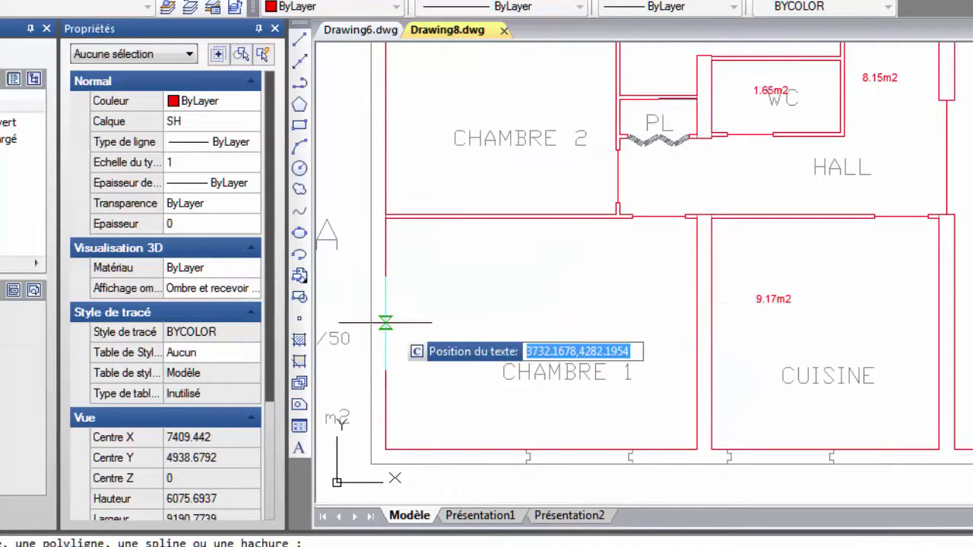
left_click(458, 302)
Run FSTOT on the room outlines, place the total area text outside the villa beside SEJOUR, and check it up close.
scroll(533, 323, "down", 2)
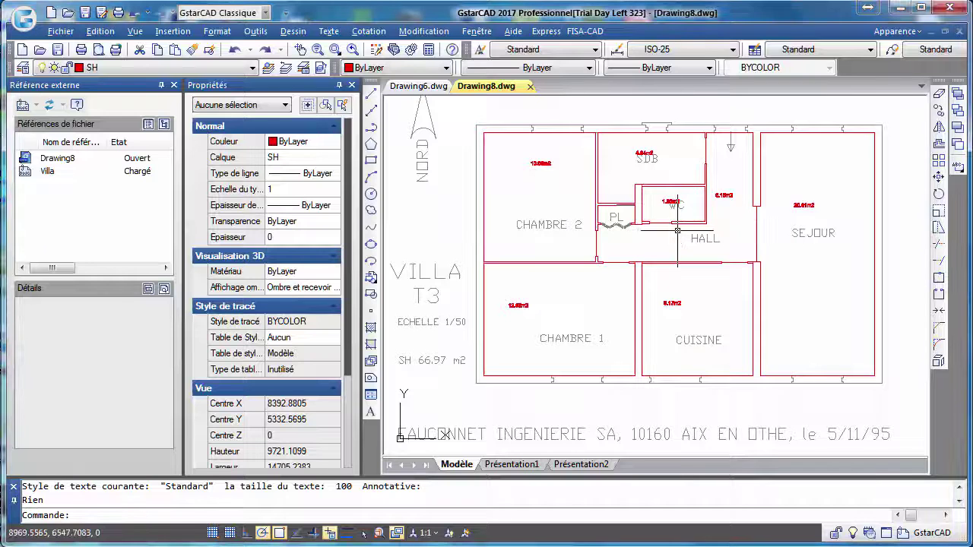
middle_click_drag(624, 230, 569, 242)
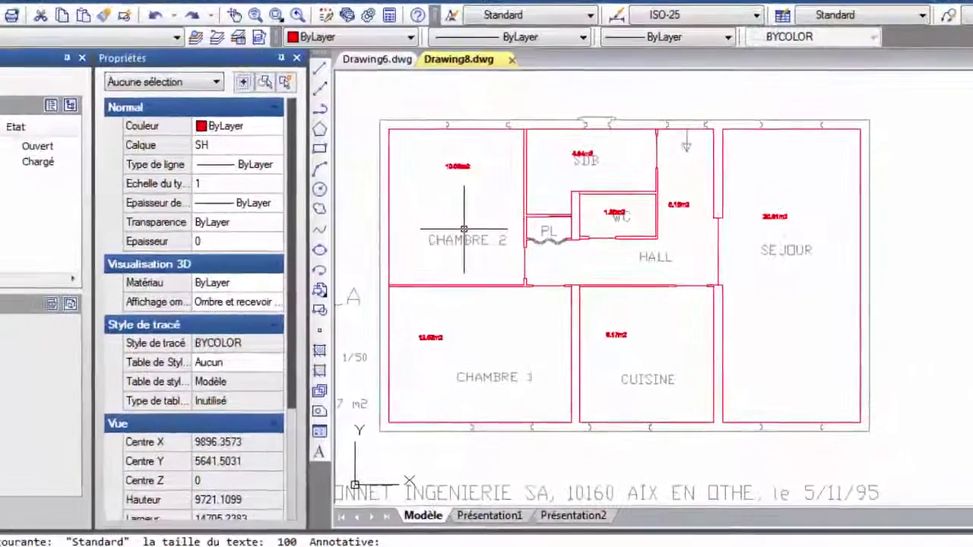
type("fsto")
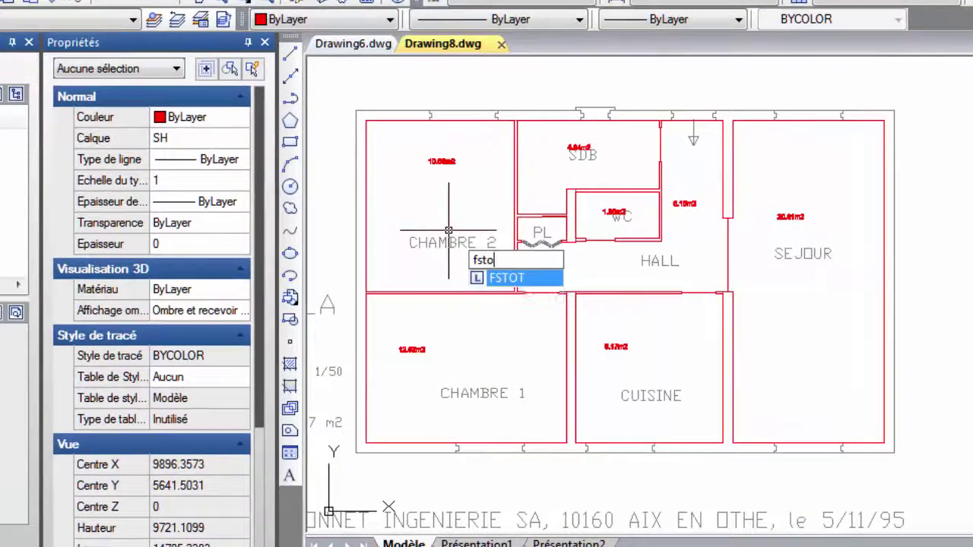
key("Return")
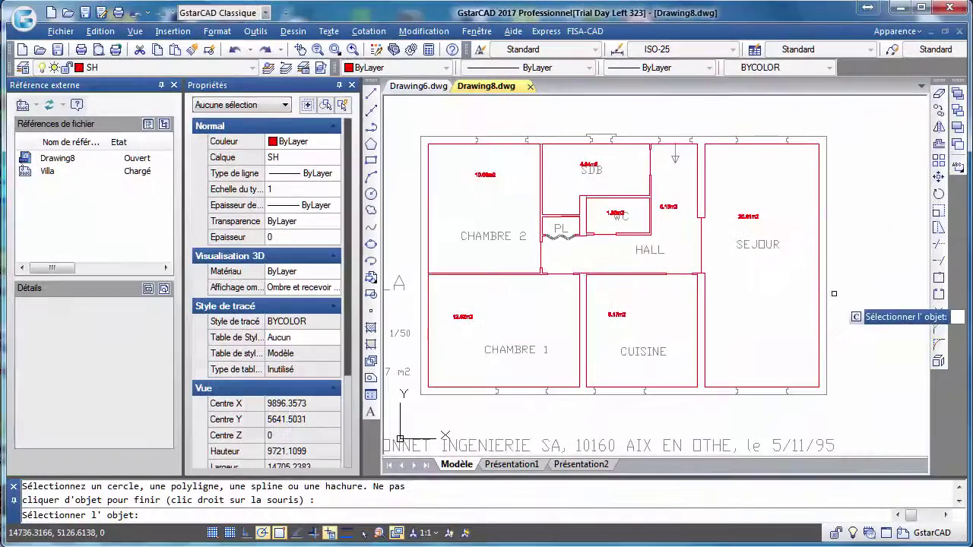
right_click(924, 313)
left_click(864, 297)
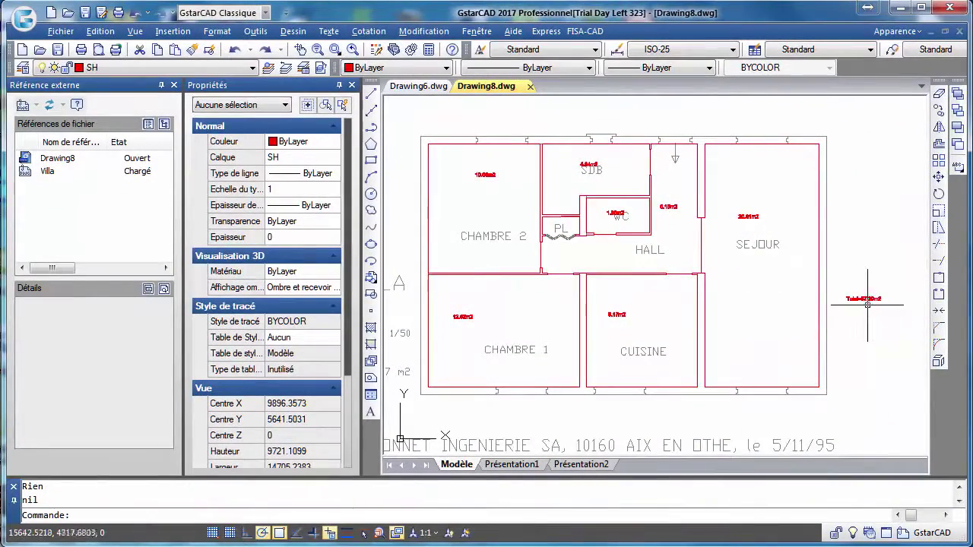
scroll(868, 305, "up", 5)
middle_click_drag(868, 308, 737, 314)
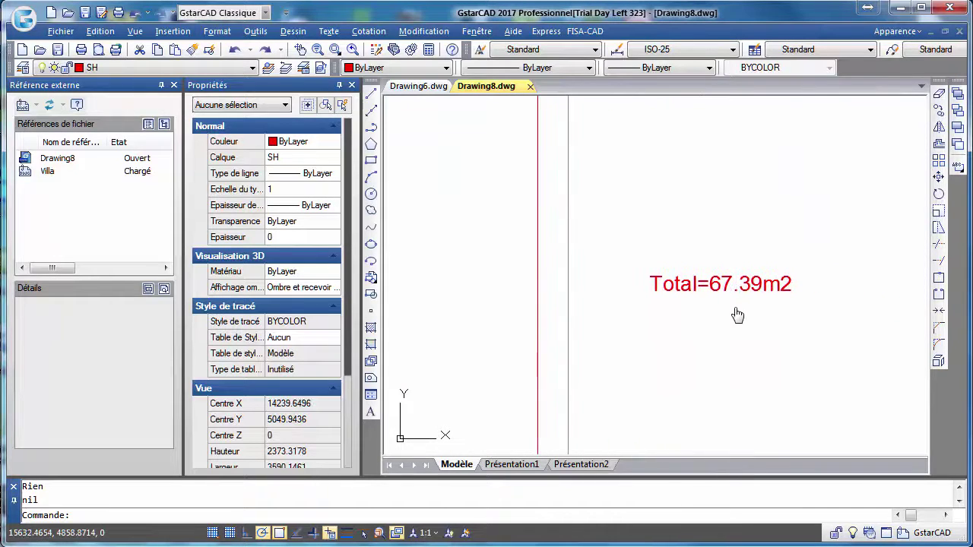
scroll(468, 175, "down", 5)
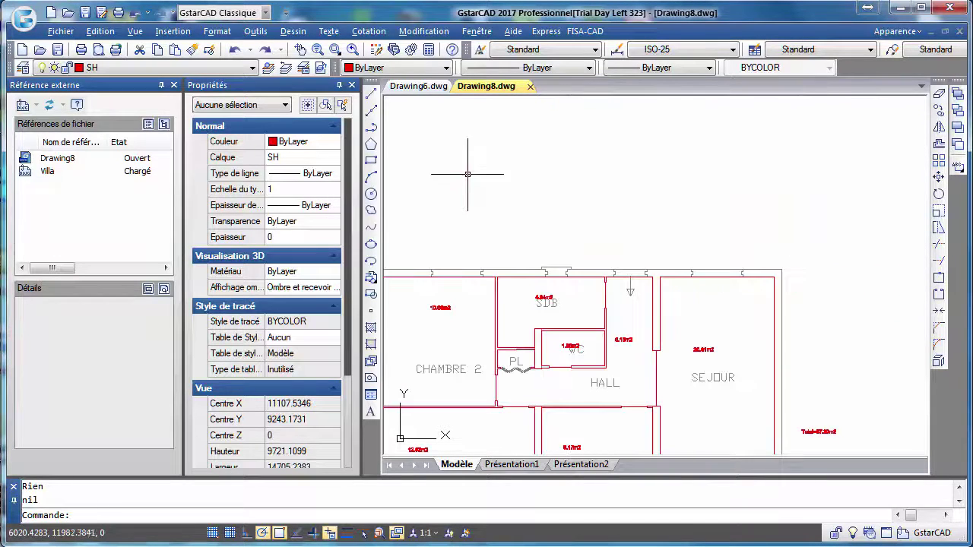
Create a new layer named Elect and set its colour to blue (Bleu).
middle_click_drag(485, 170, 479, 199)
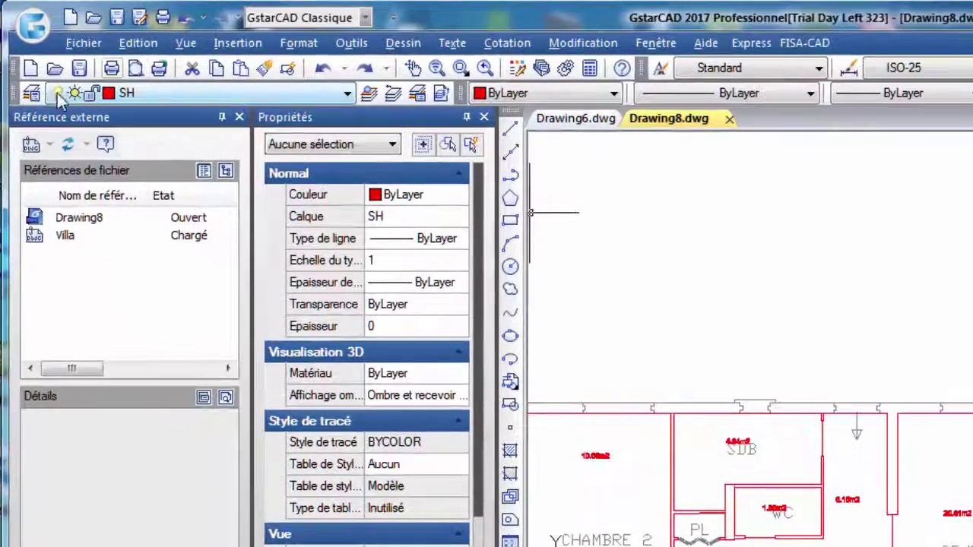
left_click(28, 83)
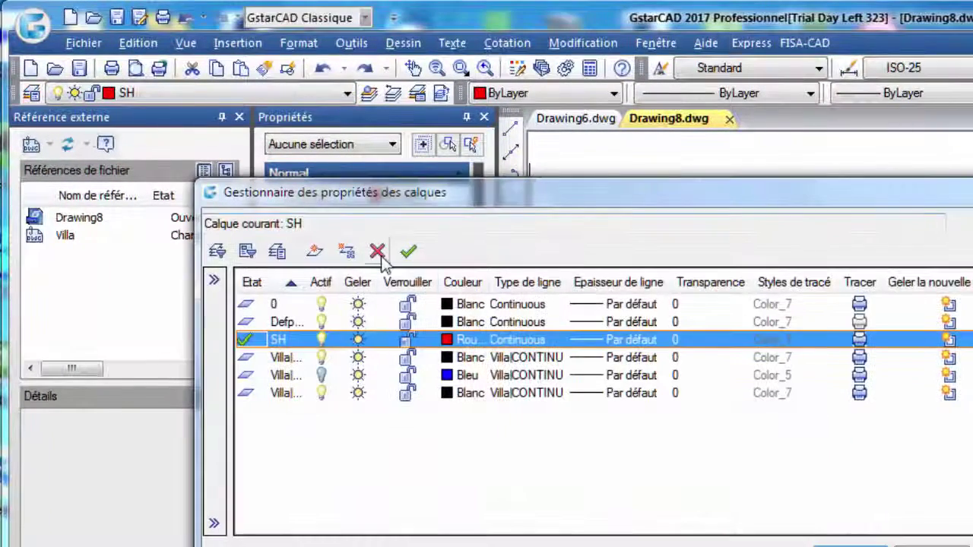
left_click(315, 252)
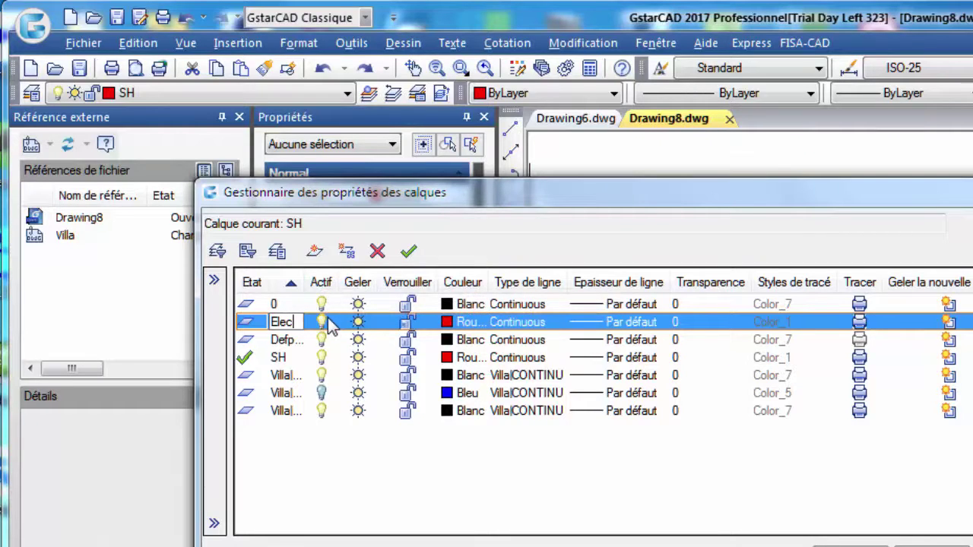
left_click(457, 321)
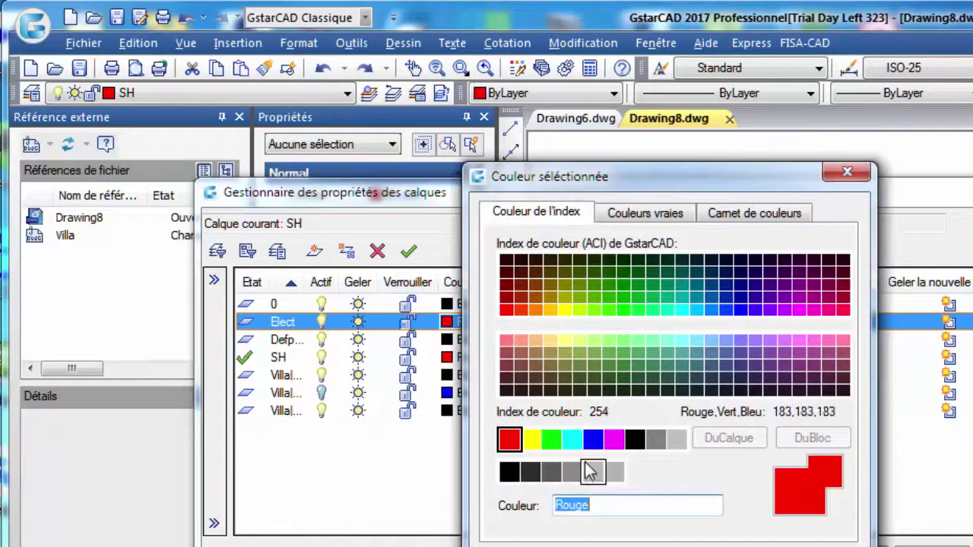
left_click(593, 439)
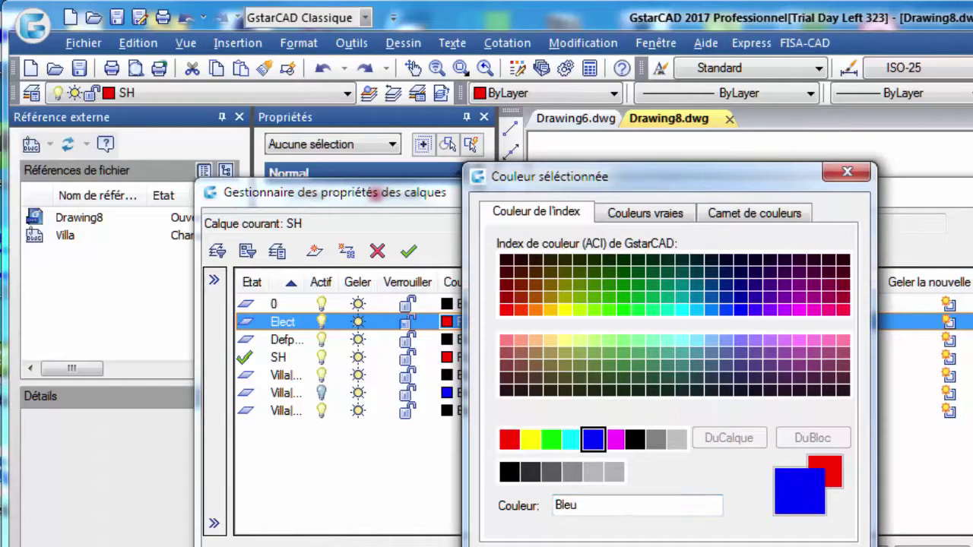
key("Return")
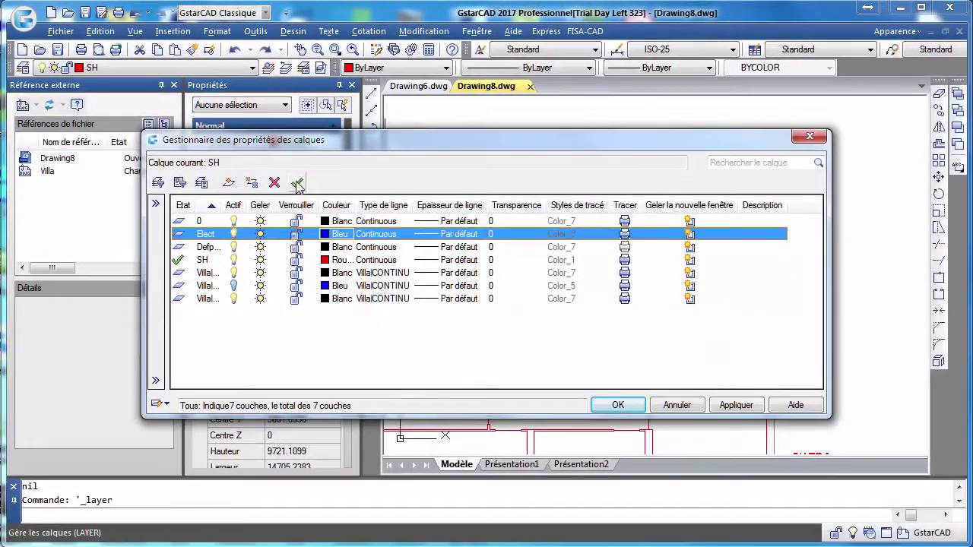
Make the Elect layer current and apply the layer changes.
key("alt+c")
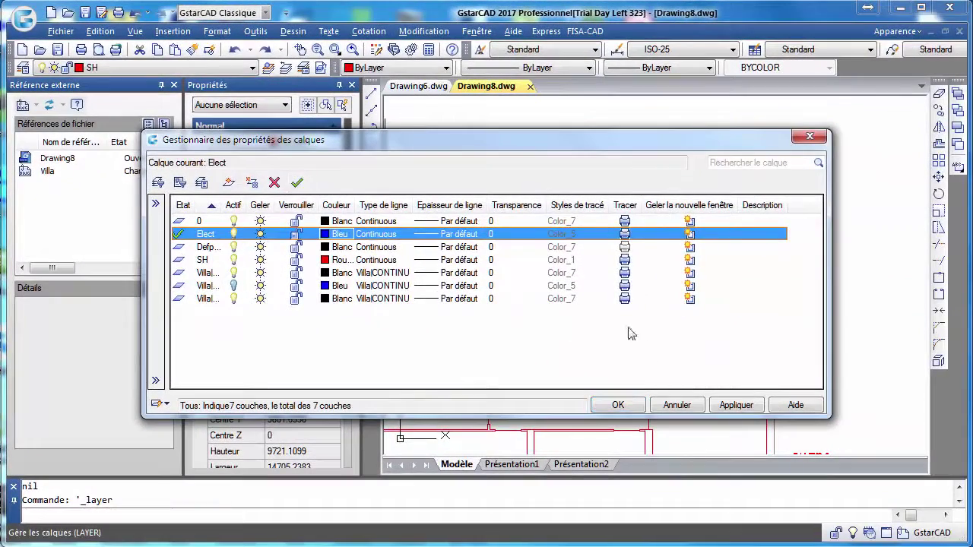
left_click(718, 409)
left_click(619, 406)
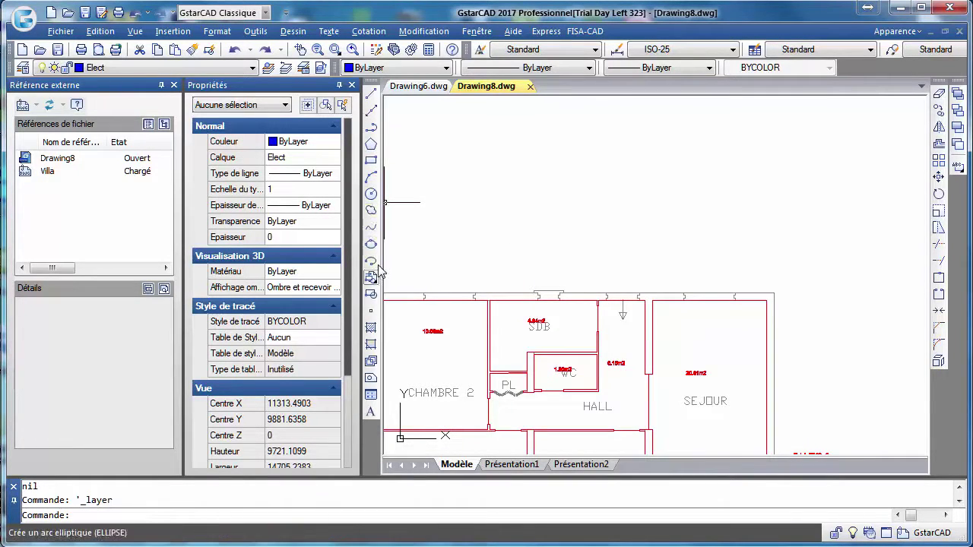
Draw an S-shaped spline from the top of the wall between HALL and SEJOUR, running up and right outside the villa.
left_click(371, 227)
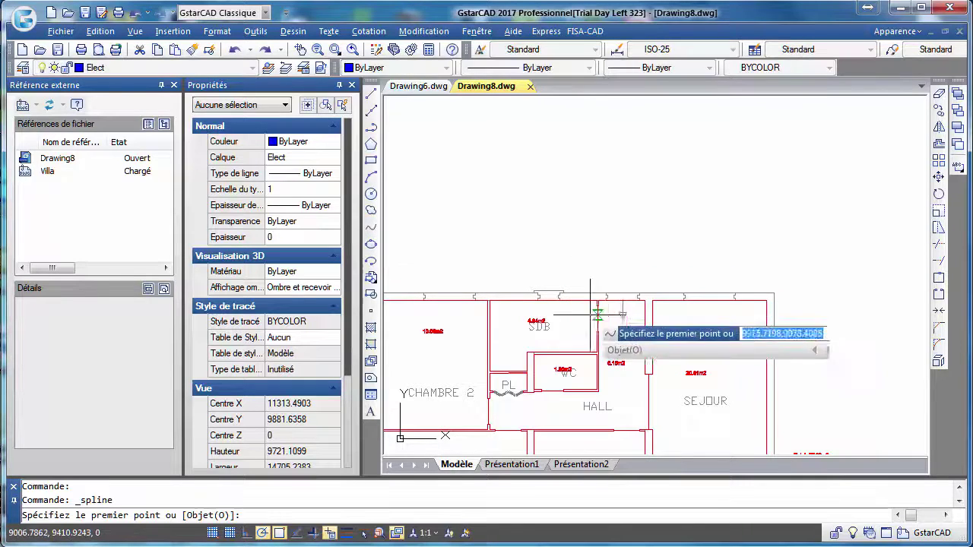
left_click(646, 298)
left_click(699, 209)
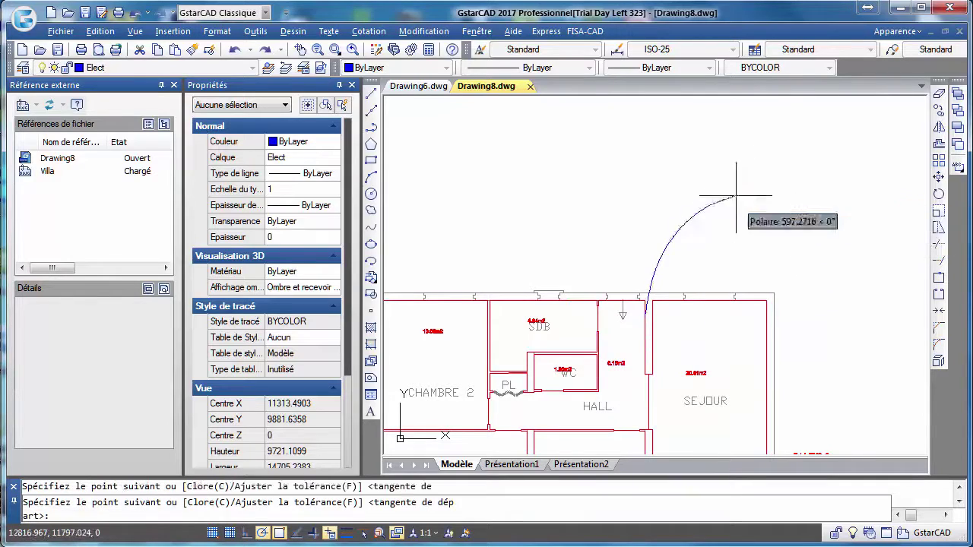
middle_click_drag(835, 102, 725, 305)
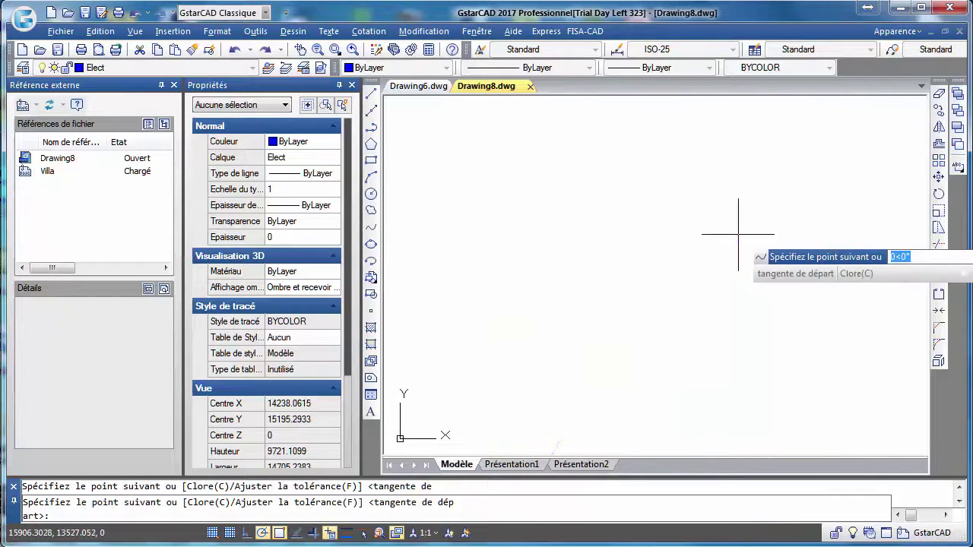
right_click(762, 194)
left_click(773, 202)
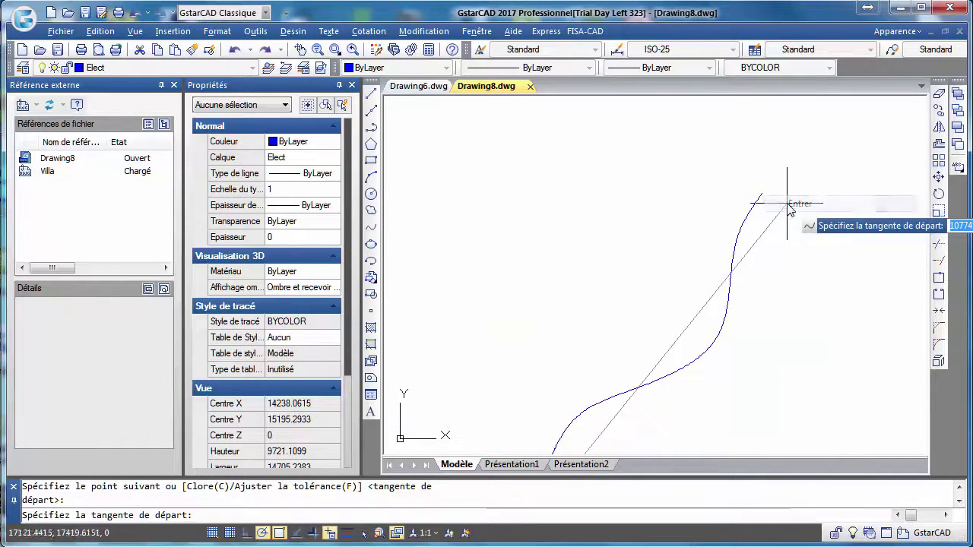
left_click(787, 204)
left_click(788, 204)
scroll(768, 209, "down", 4)
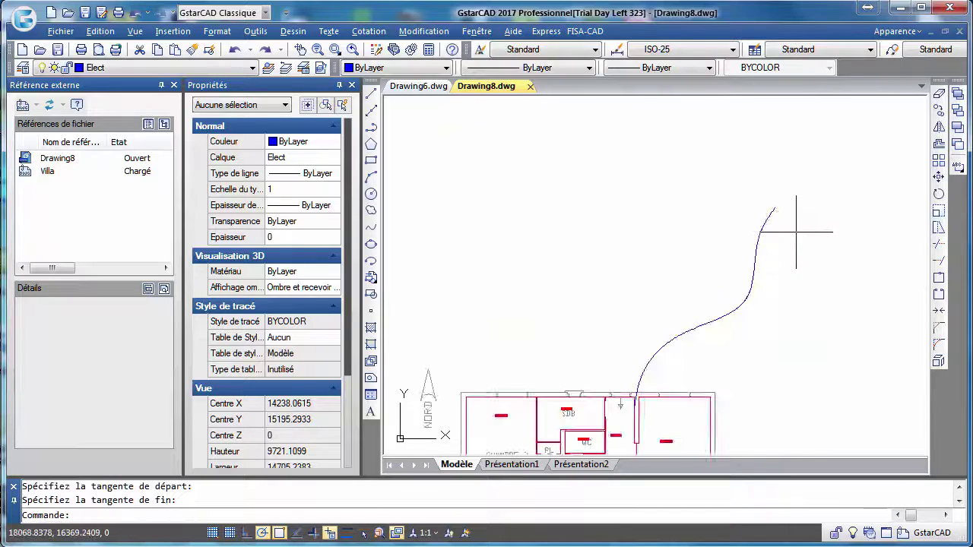
Run FLO on the blue spline, place its length text beneath the curve, and check the text up close.
scroll(704, 241, "up", 4)
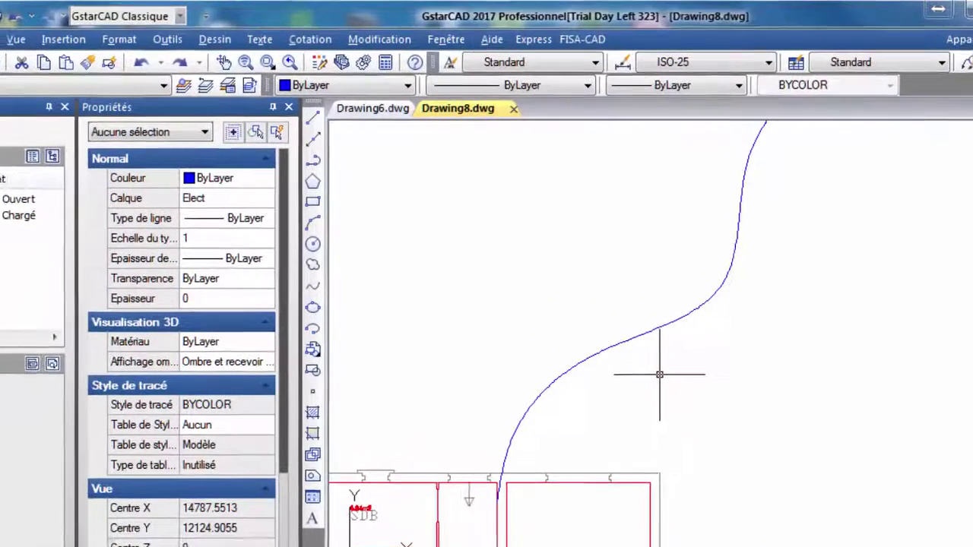
type("flo")
key("Return")
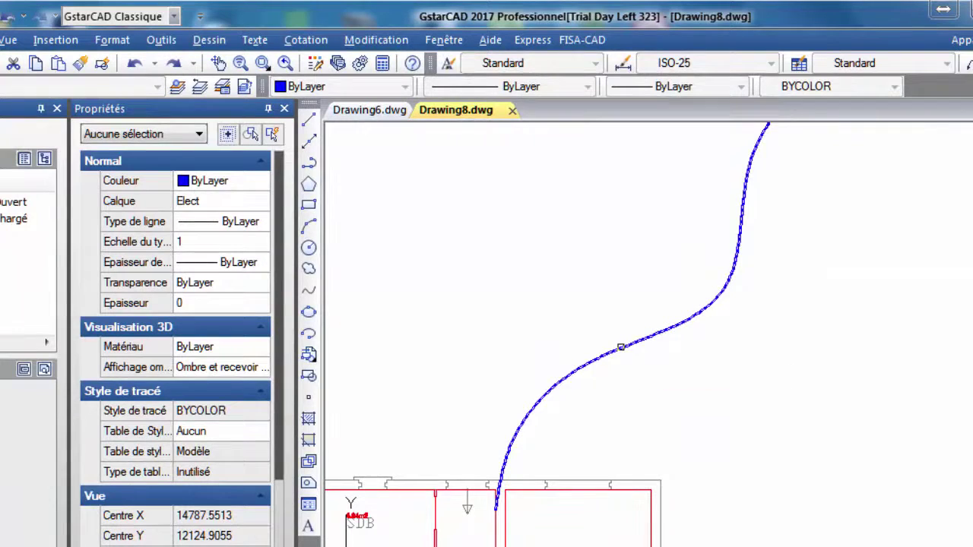
left_click(621, 347)
scroll(635, 403, "up", 2)
scroll(635, 403, "up", 3)
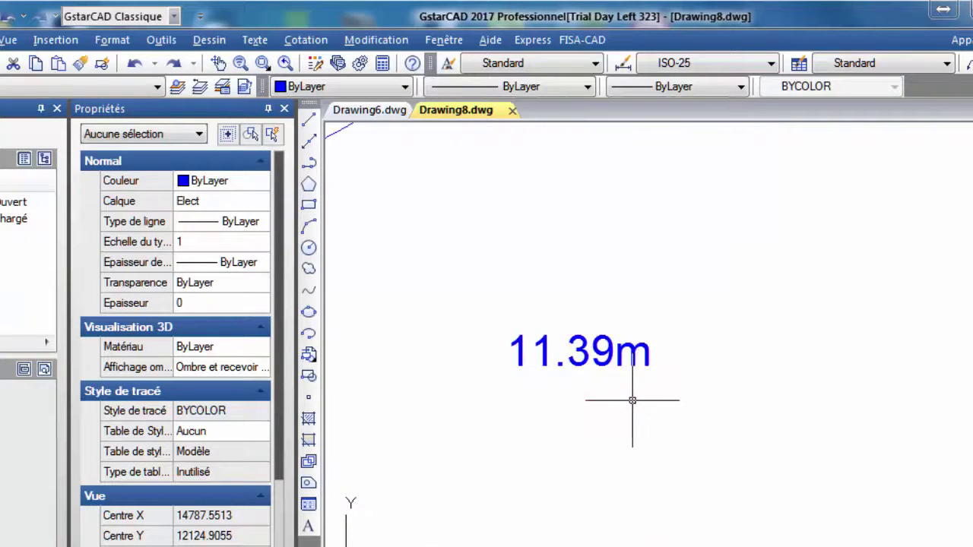